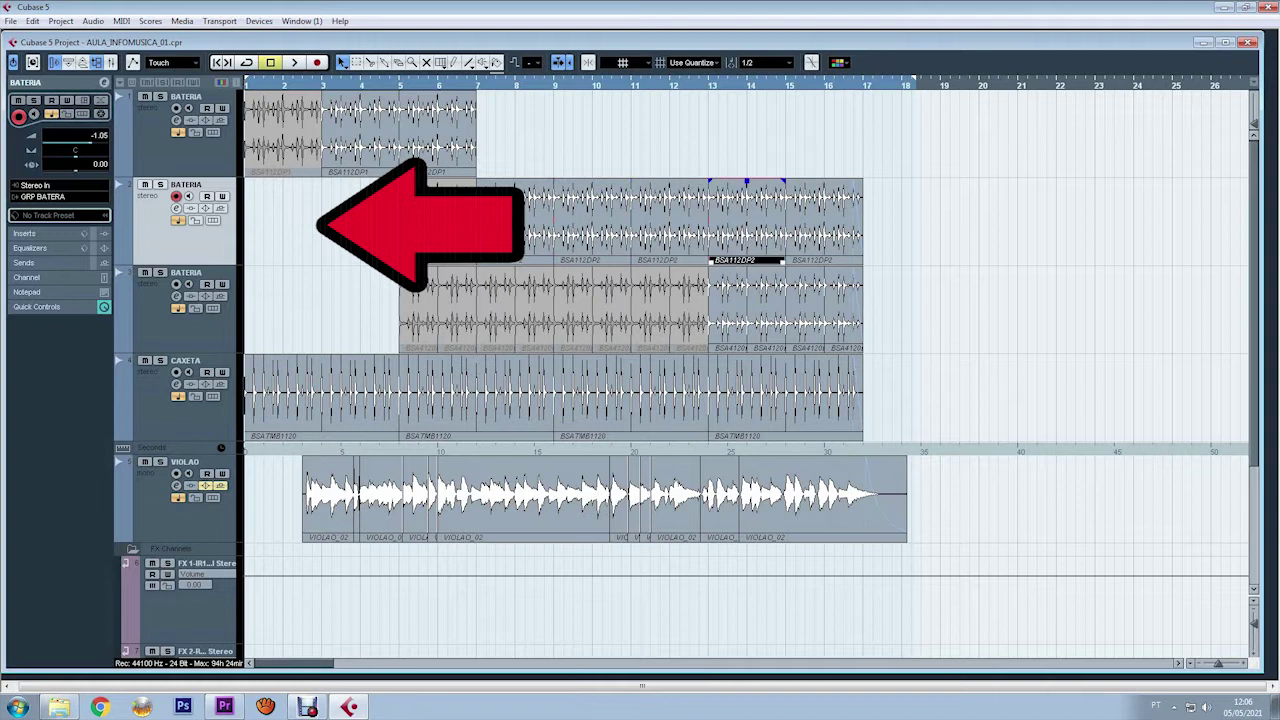
Delete the muted clips between bars 5 and 13 on the third BATERIA track
{"action": "left_click_drag", "start_coordinate": [378, 318], "coordinate": [690, 318]}
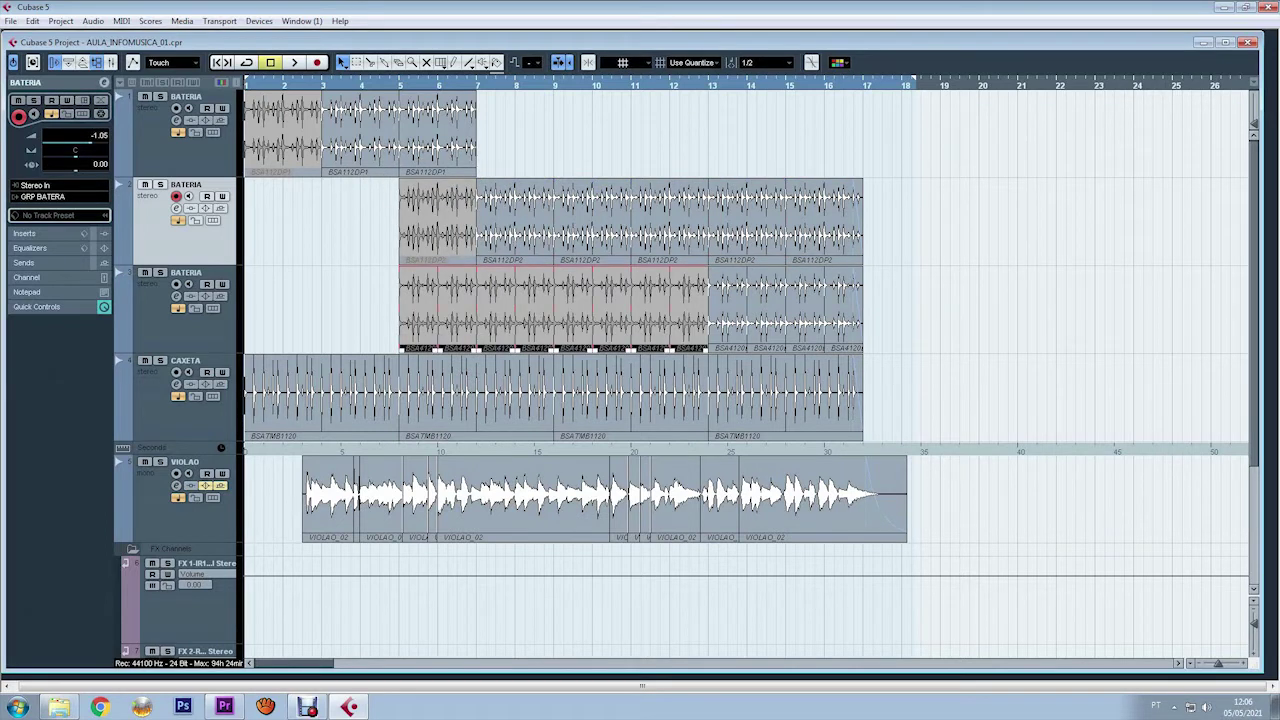
{"action": "key", "text": "Delete"}
{"action": "left_click", "coordinate": [200, 320]}
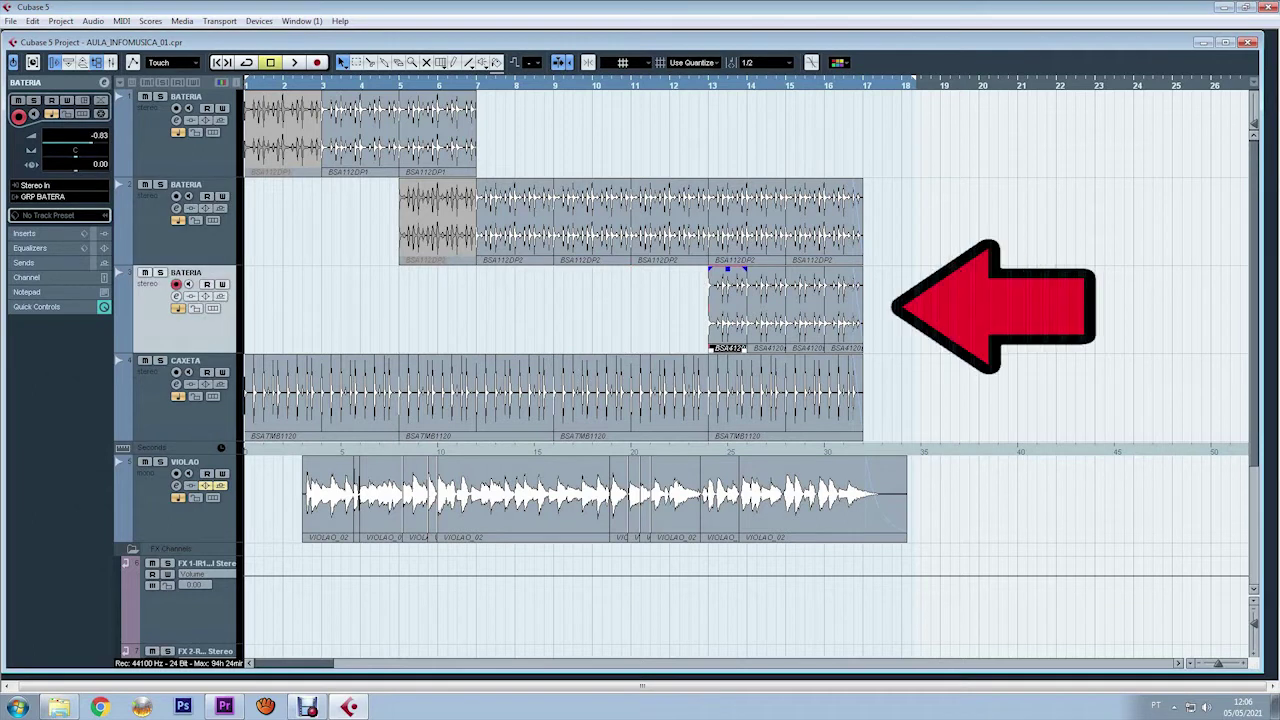
Audition the CAXETA track in solo, turn its solo off, and select the VIOLAO track
{"action": "left_click", "coordinate": [200, 412]}
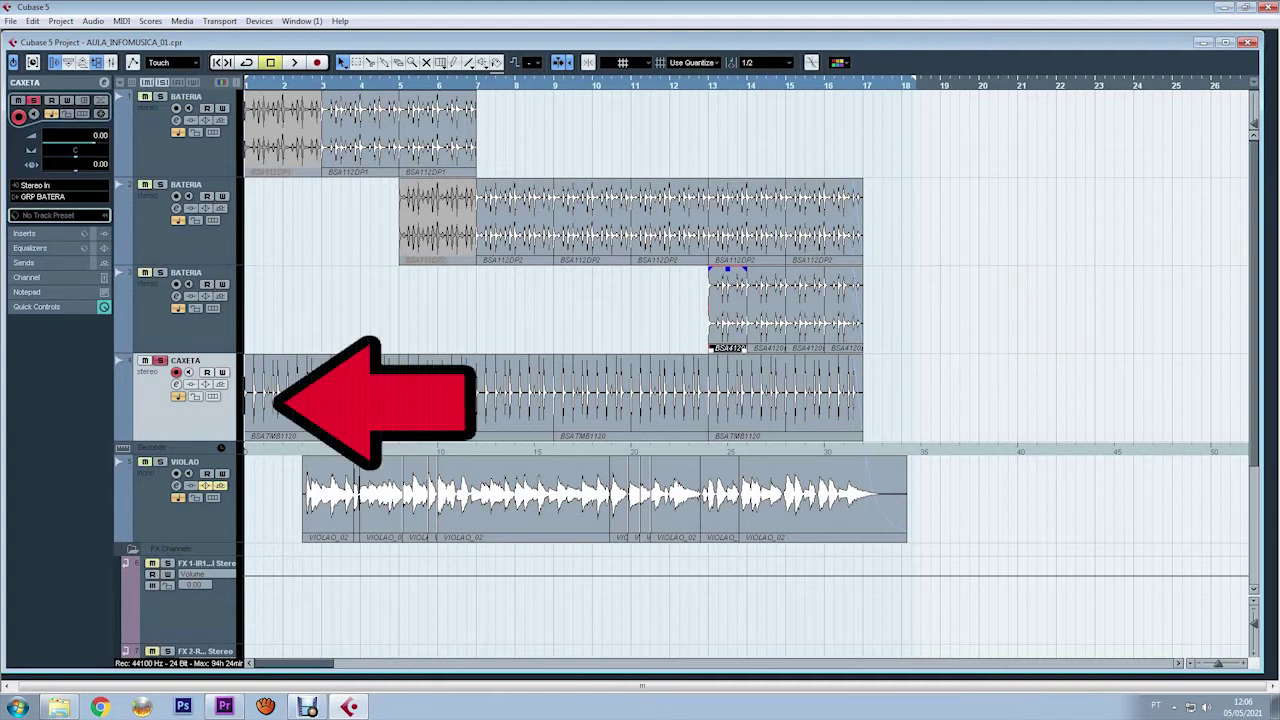
{"action": "key", "text": "s"}
{"action": "left_click", "coordinate": [190, 520]}
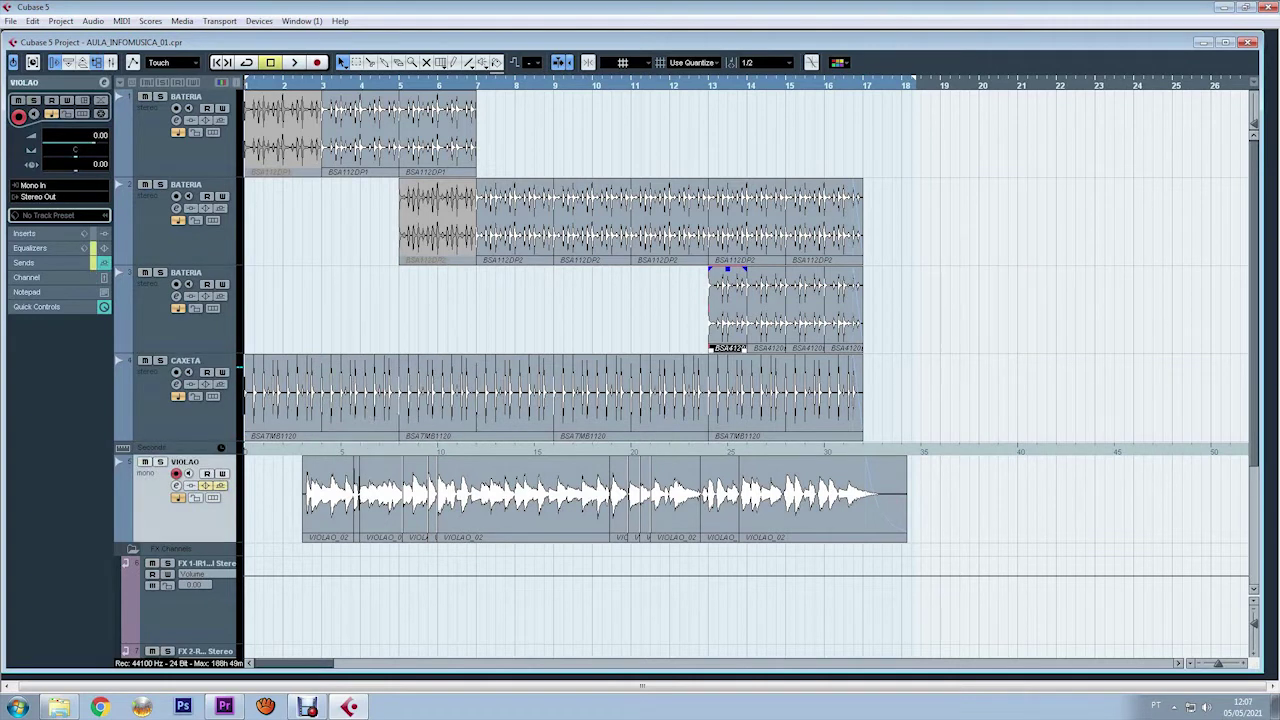
Add a fade-in of about 0.344 s to the start of the first VIOLAO clip
{"action": "left_click", "coordinate": [329, 498]}
{"action": "key", "text": "alt+h"}
{"action": "key", "text": "Escape"}
{"action": "key", "text": "h"}
{"action": "key", "text": "h"}
{"action": "key", "text": "h"}
{"action": "key", "text": "h"}
{"action": "key", "text": "h"}
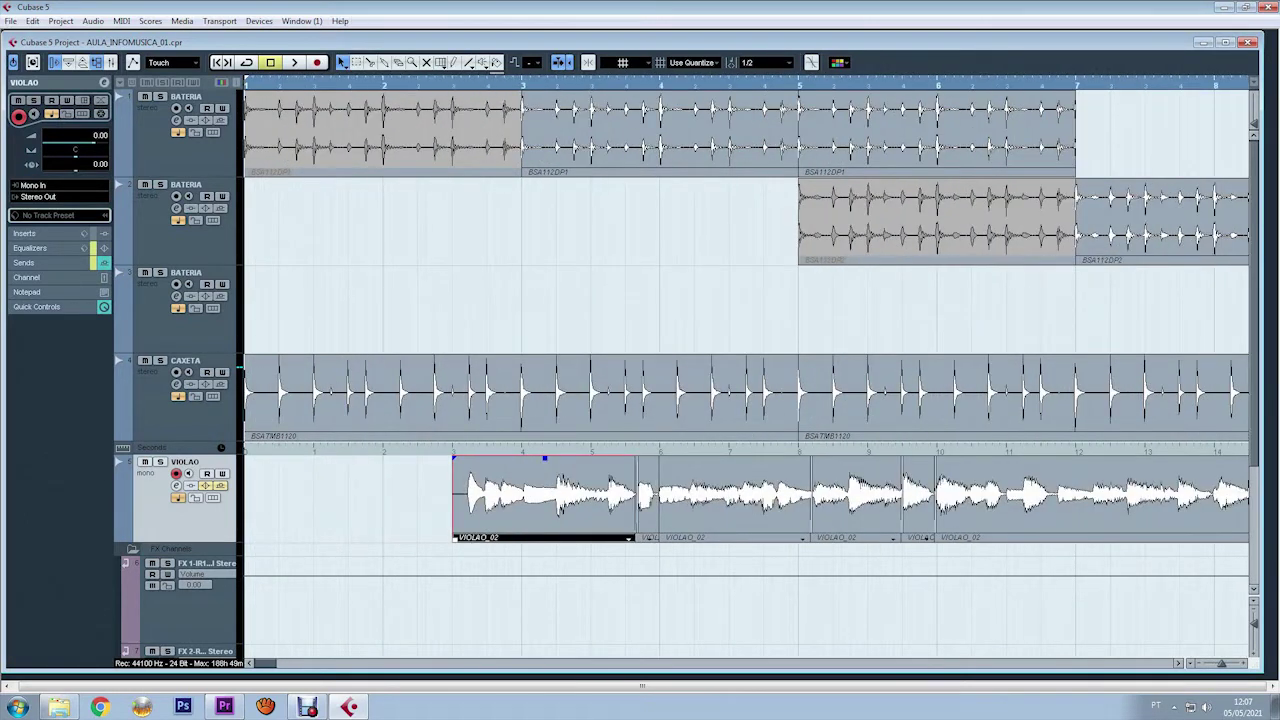
{"action": "key", "text": "g"}
{"action": "key", "text": "g"}
{"action": "key", "text": "g"}
{"action": "key", "text": "g"}
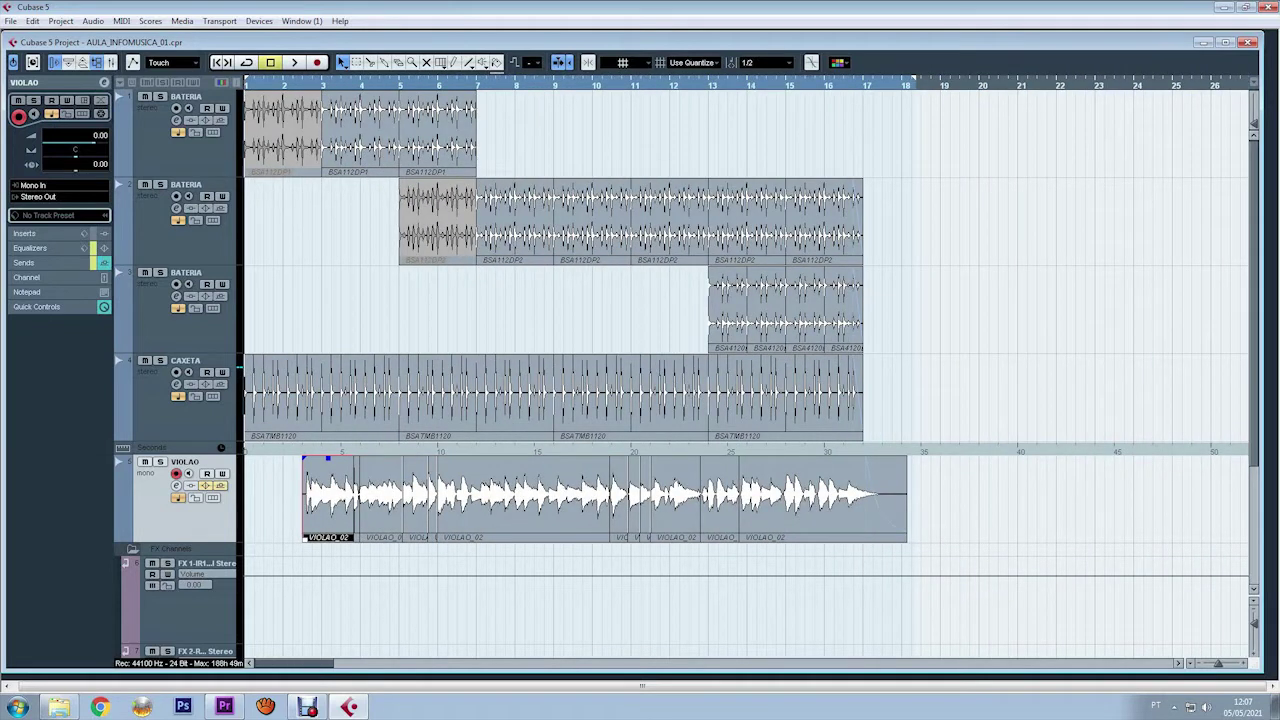
{"action": "left_click_drag", "start_coordinate": [304, 458], "coordinate": [310, 460]}
Inspect the first VIOLAO clip's fade-in up close and in the fade editor, leaving its curve as it is
{"action": "key", "text": "h"}
{"action": "key", "text": "h"}
{"action": "key", "text": "h"}
{"action": "key", "text": "h"}
{"action": "key", "text": "h"}
{"action": "key", "text": "h"}
{"action": "key", "text": "h"}
{"action": "key", "text": "h"}
{"action": "key", "text": "h"}
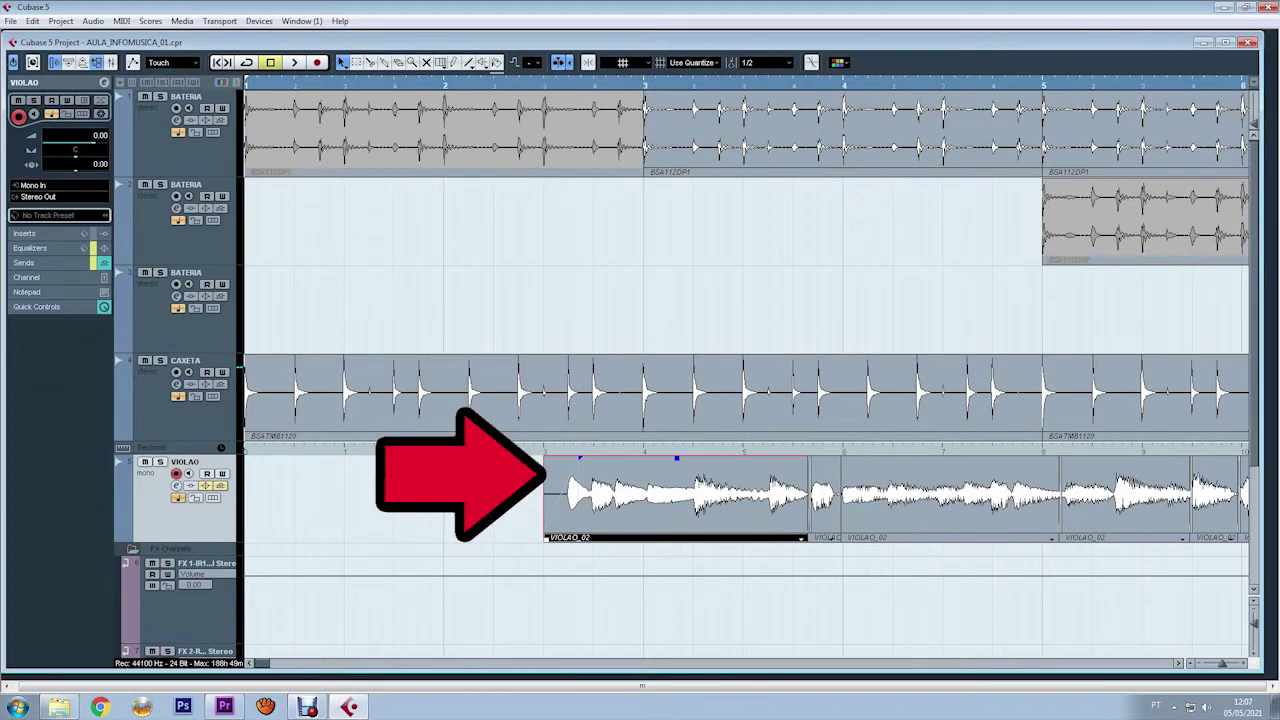
{"action": "double_click", "coordinate": [556, 476]}
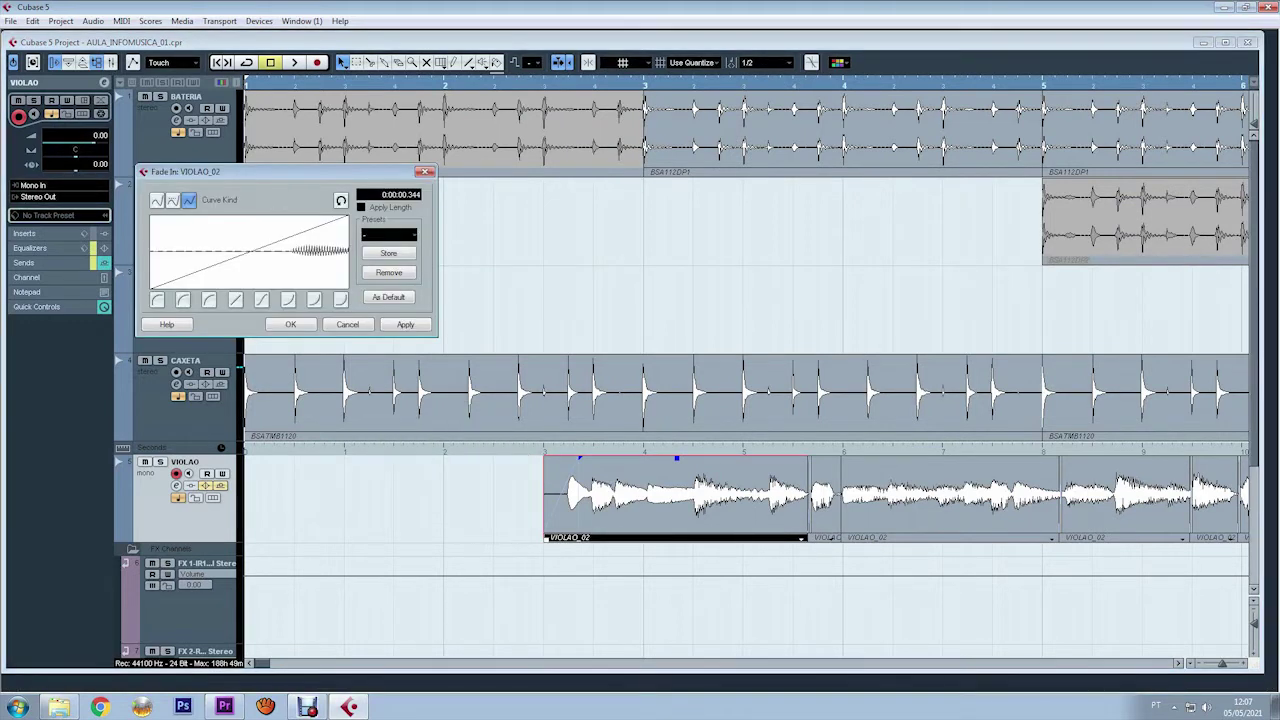
{"action": "key", "text": "Escape"}
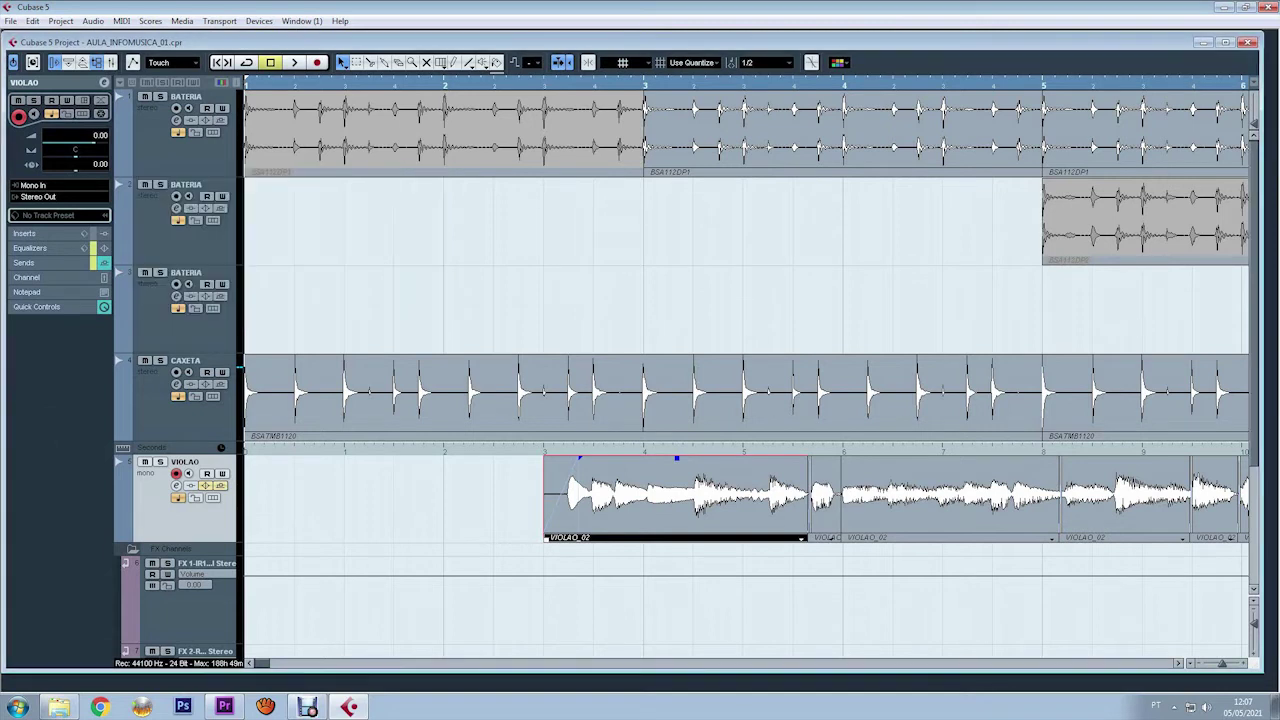
{"action": "key", "text": "g"}
{"action": "key", "text": "g"}
{"action": "key", "text": "g"}
{"action": "key", "text": "g"}
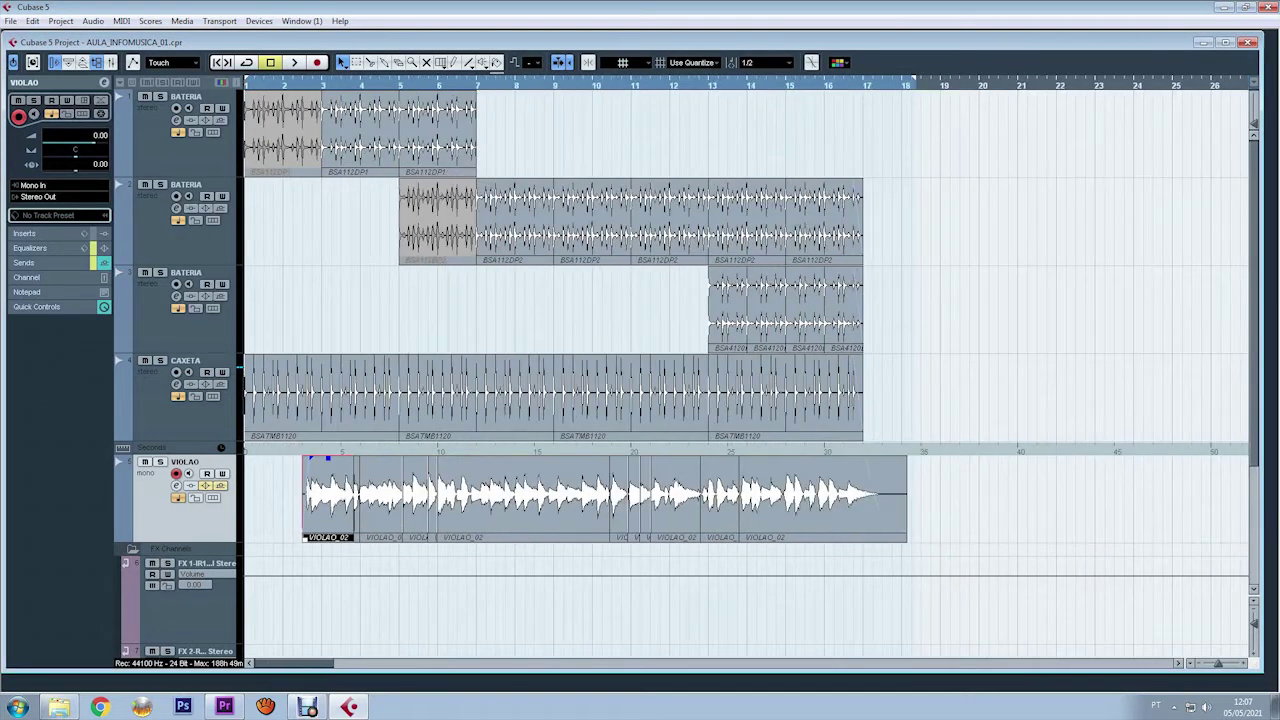
Examine the last VIOLAO clip's fade-out and the floating transport panel
{"action": "left_click", "coordinate": [822, 500]}
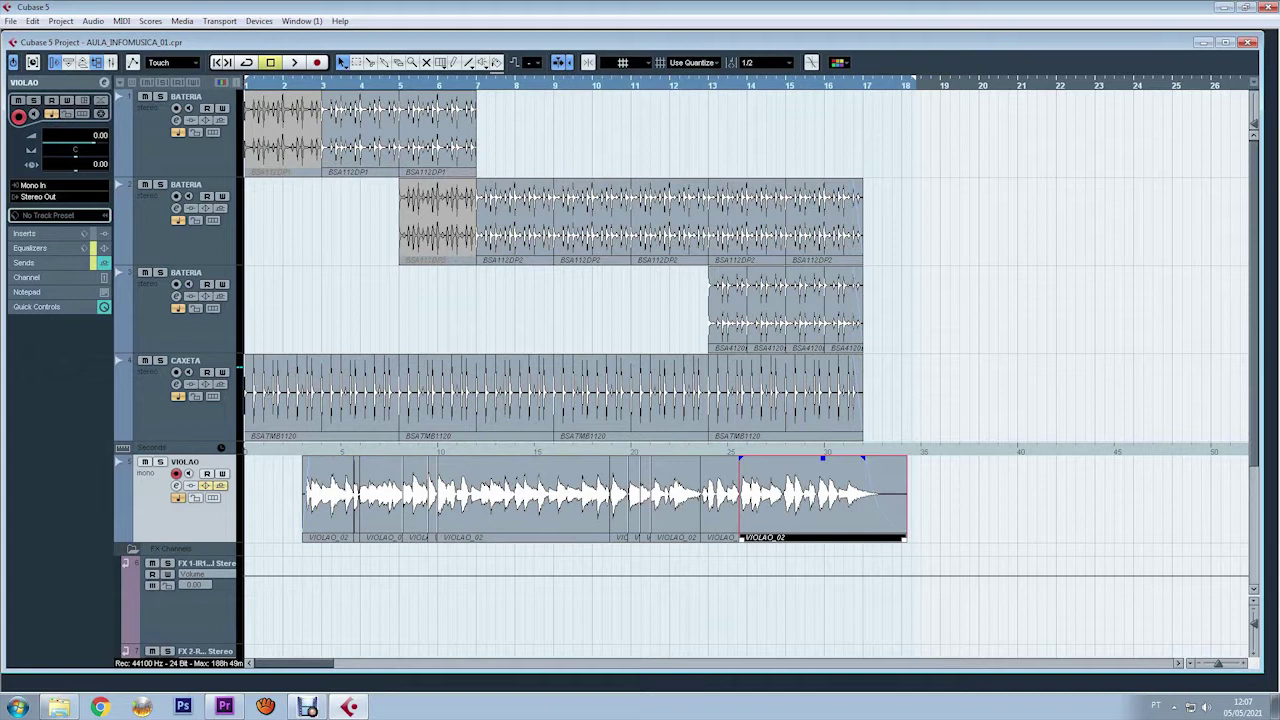
{"action": "key", "text": "F2"}
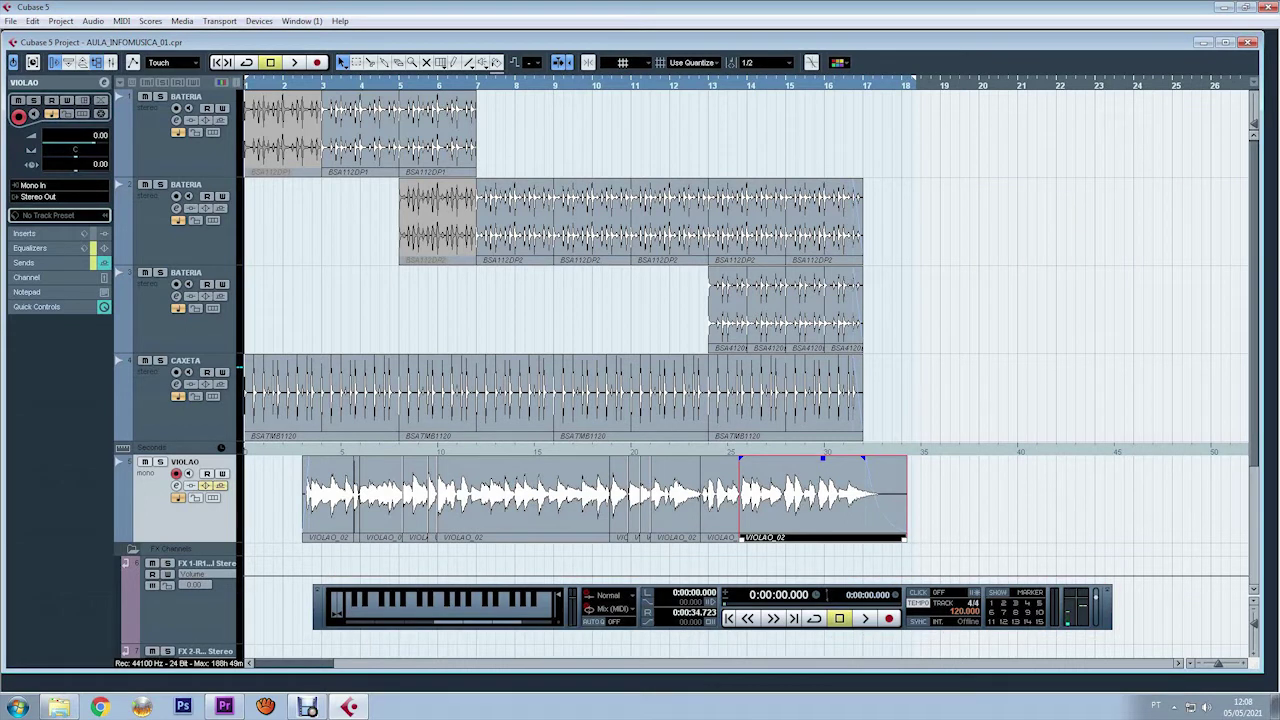
{"action": "key", "text": "u"}
{"action": "key", "text": "p"}
{"action": "key", "text": "u"}
{"action": "key", "text": "5"}
{"action": "key", "text": "w"}
{"action": "key", "text": "3"}
{"action": "key", "text": "r"}
Open the mixer over the centre of the project and review its input channels, hiding them again
{"action": "key", "text": "F3"}
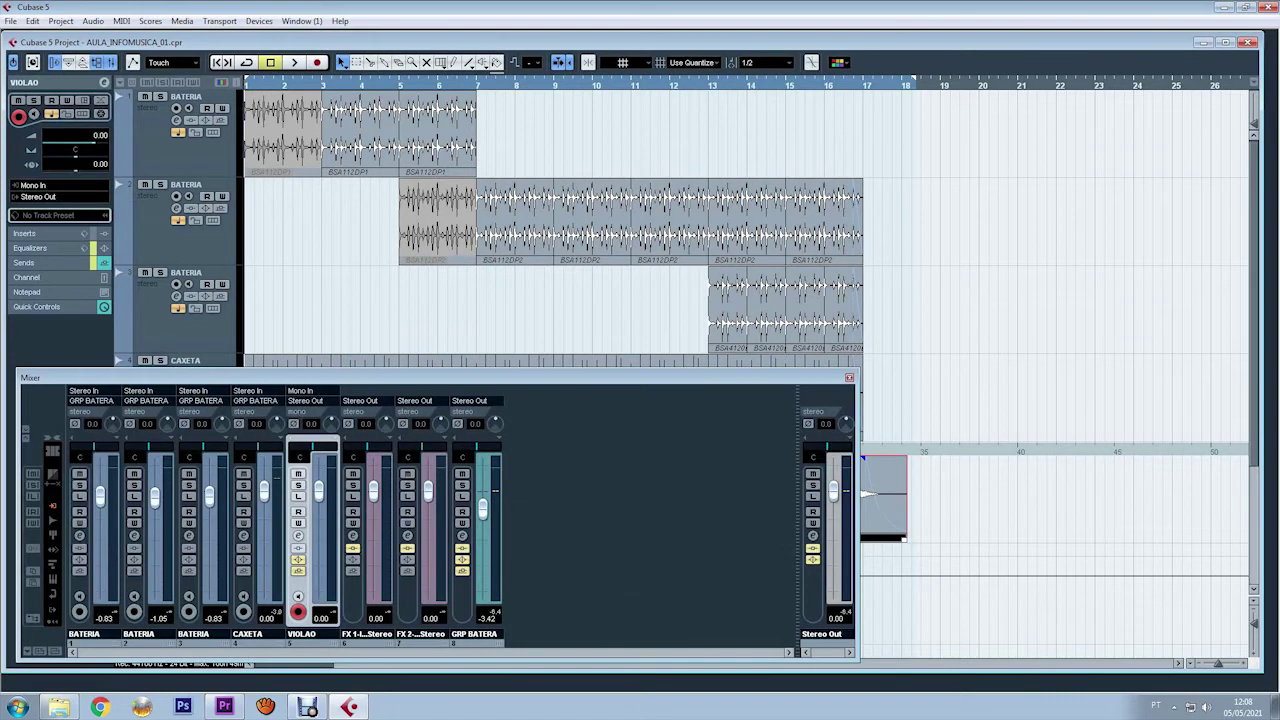
{"action": "left_click_drag", "start_coordinate": [437, 378], "coordinate": [632, 285]}
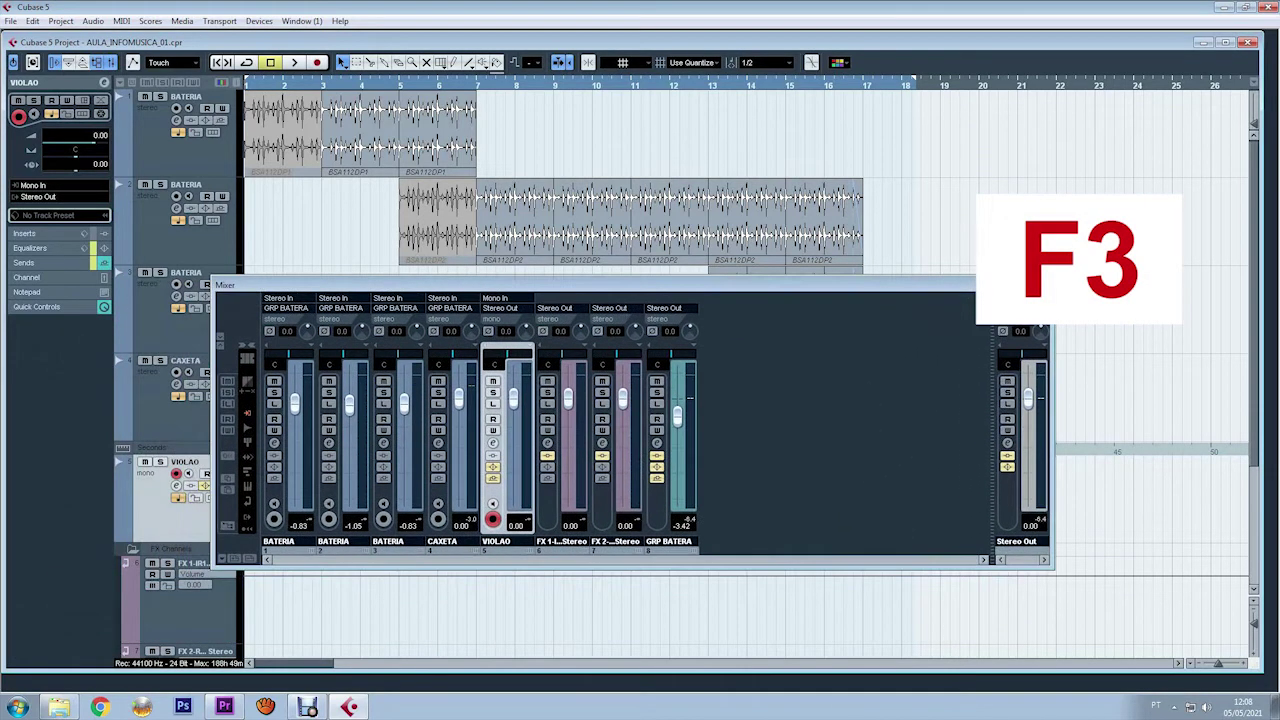
{"action": "left_click", "coordinate": [247, 413]}
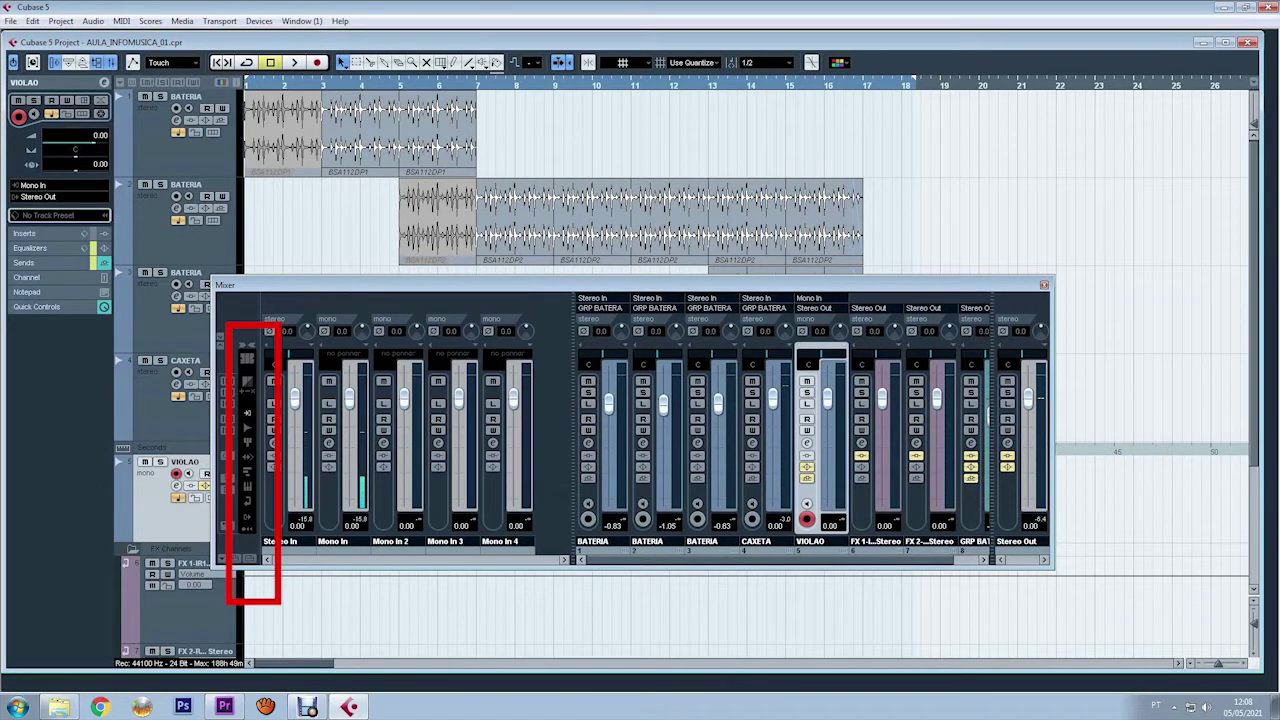
{"action": "left_click", "coordinate": [247, 413]}
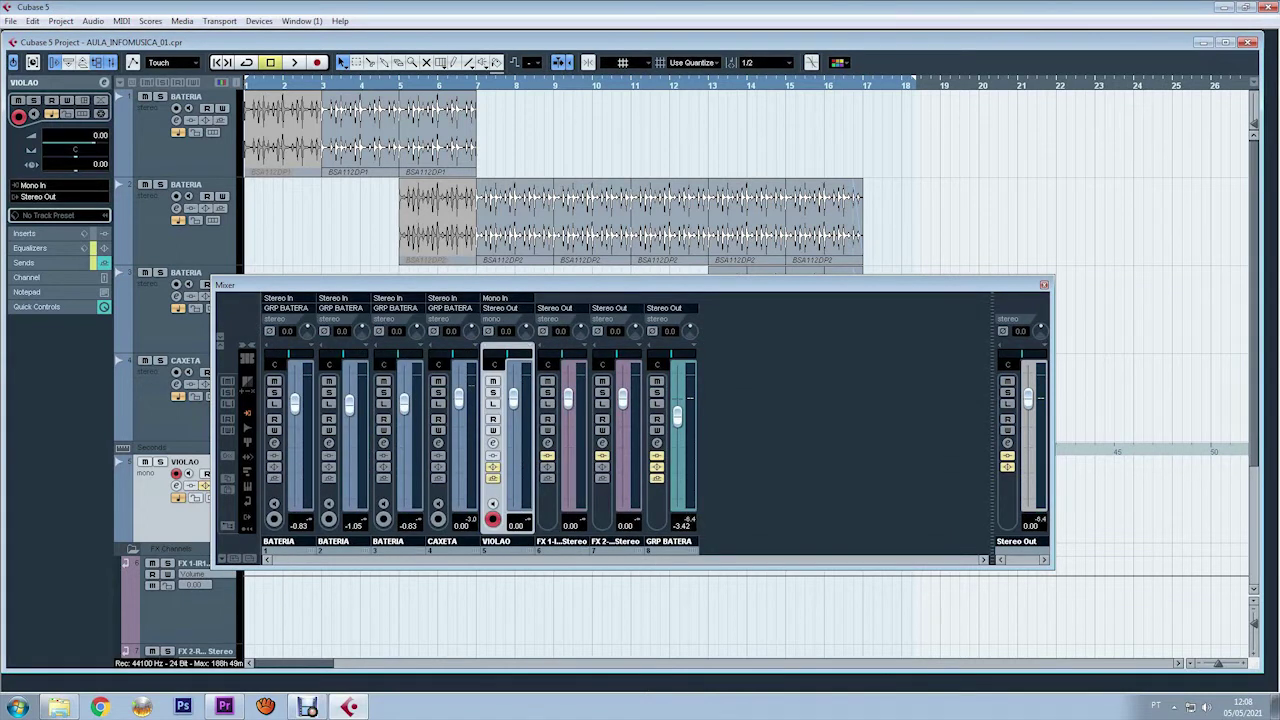
Close the mixer and review the input buses in VST Connections
{"action": "key", "text": "F3"}
{"action": "key", "text": "F4"}
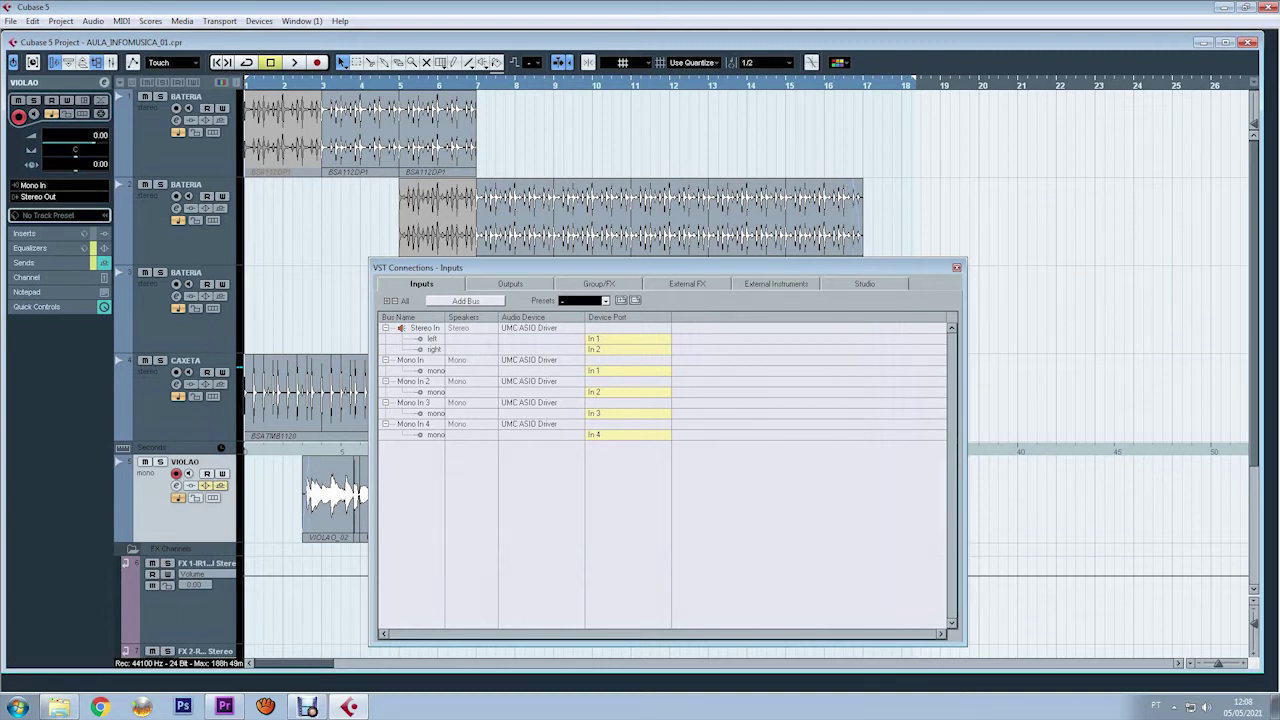
{"action": "key", "text": "F4"}
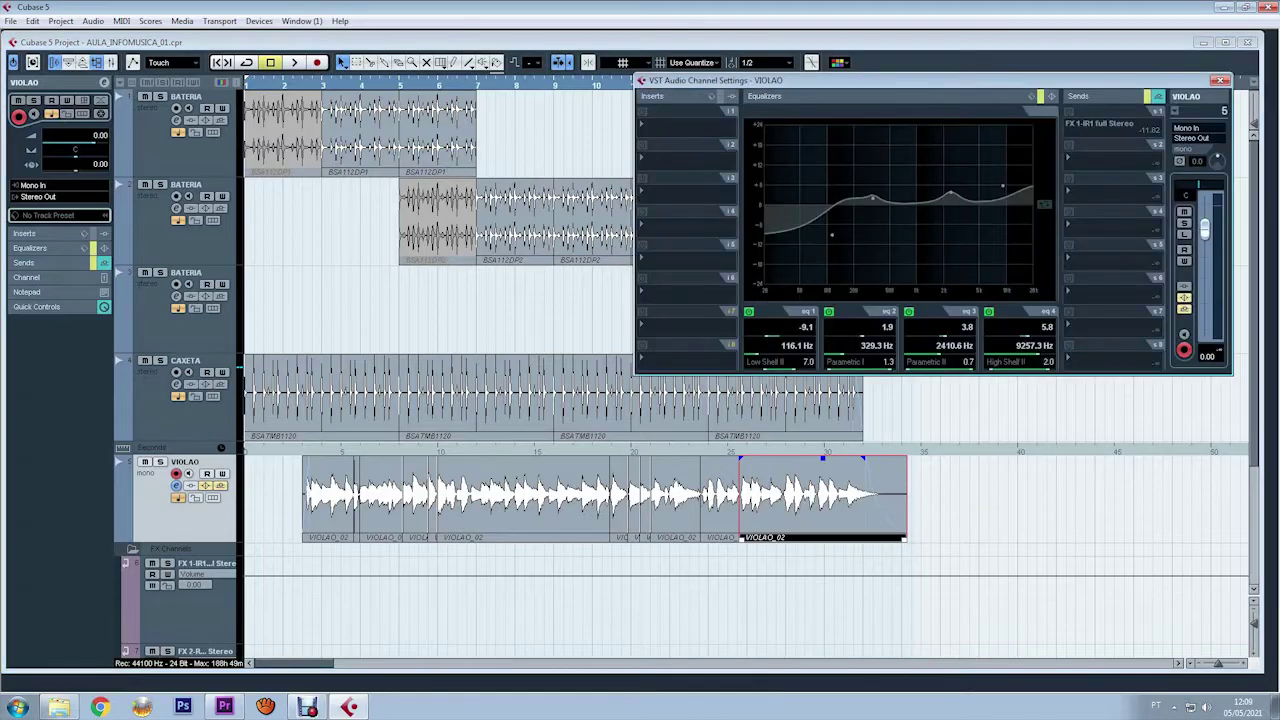
Turn off the equalizer bypass in the VIOLAO channel settings
{"action": "left_click_drag", "start_coordinate": [900, 80], "coordinate": [607, 154]}
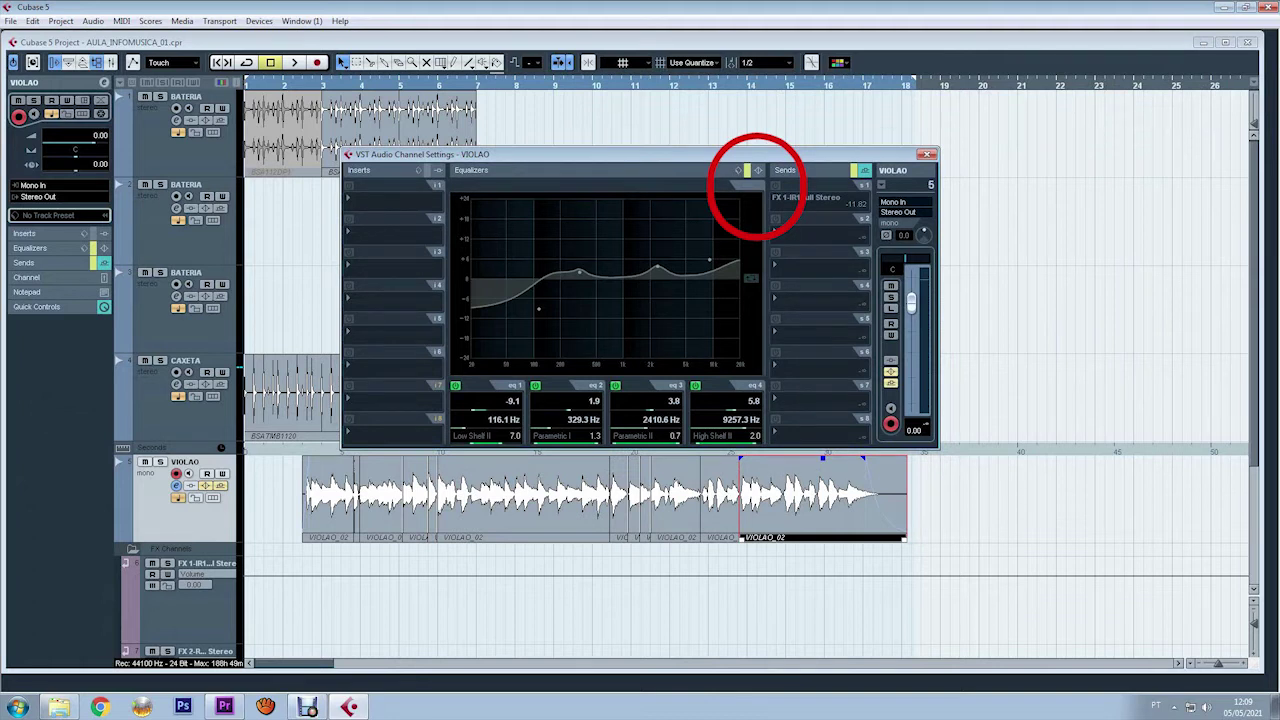
{"action": "left_click", "coordinate": [747, 170]}
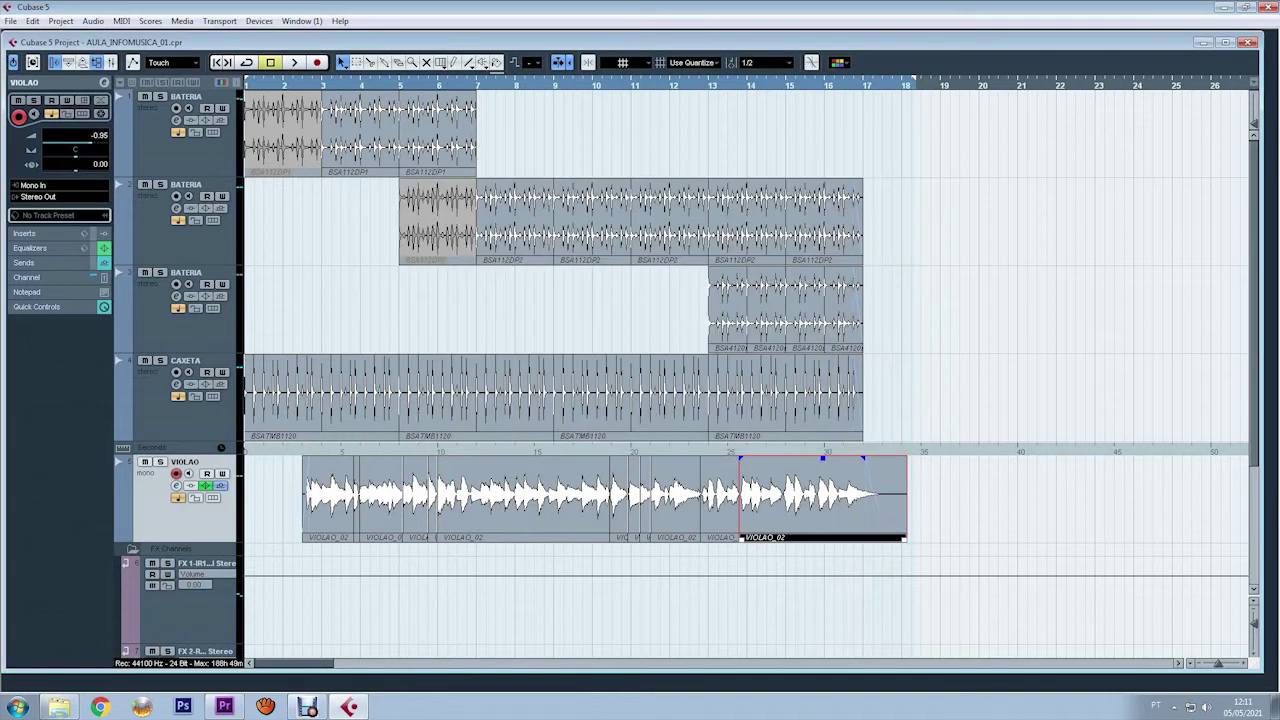
Review the project tracks down to the GRP BATERA group and the types of track that can be added
{"action": "left_click", "coordinate": [186, 150]}
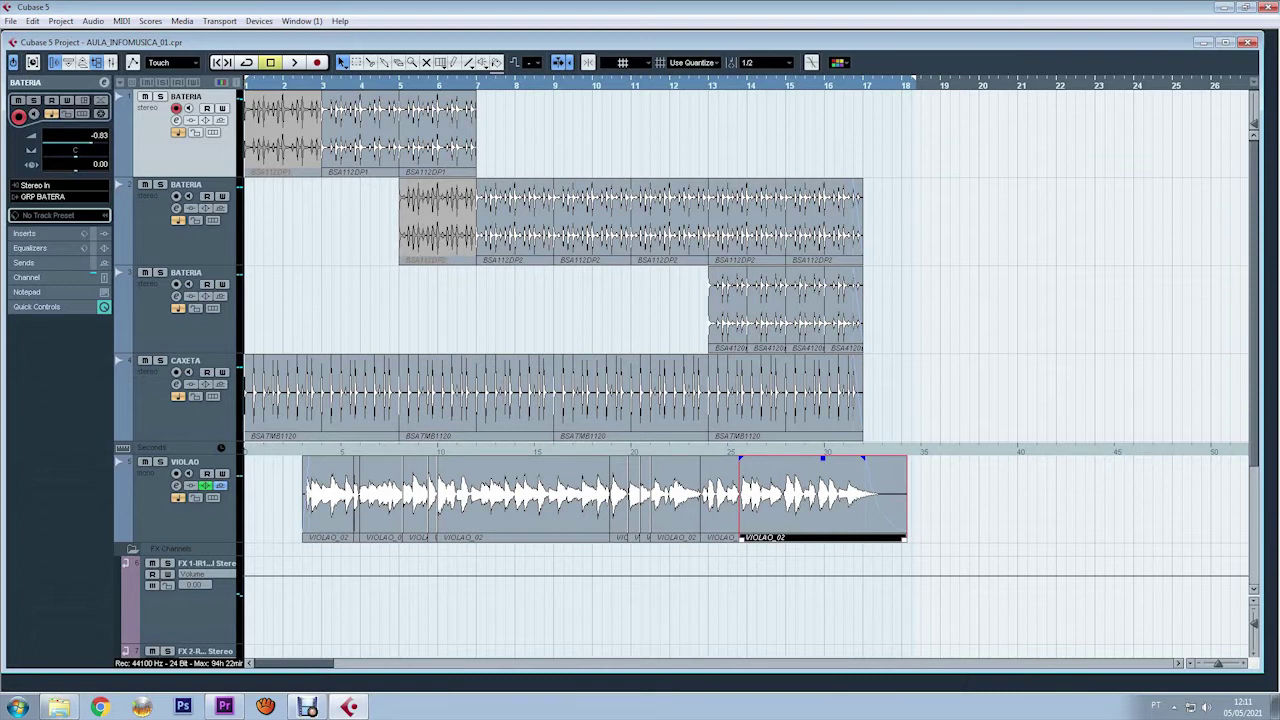
{"action": "scroll", "coordinate": [745, 370], "scroll_direction": "down", "scroll_amount": 4}
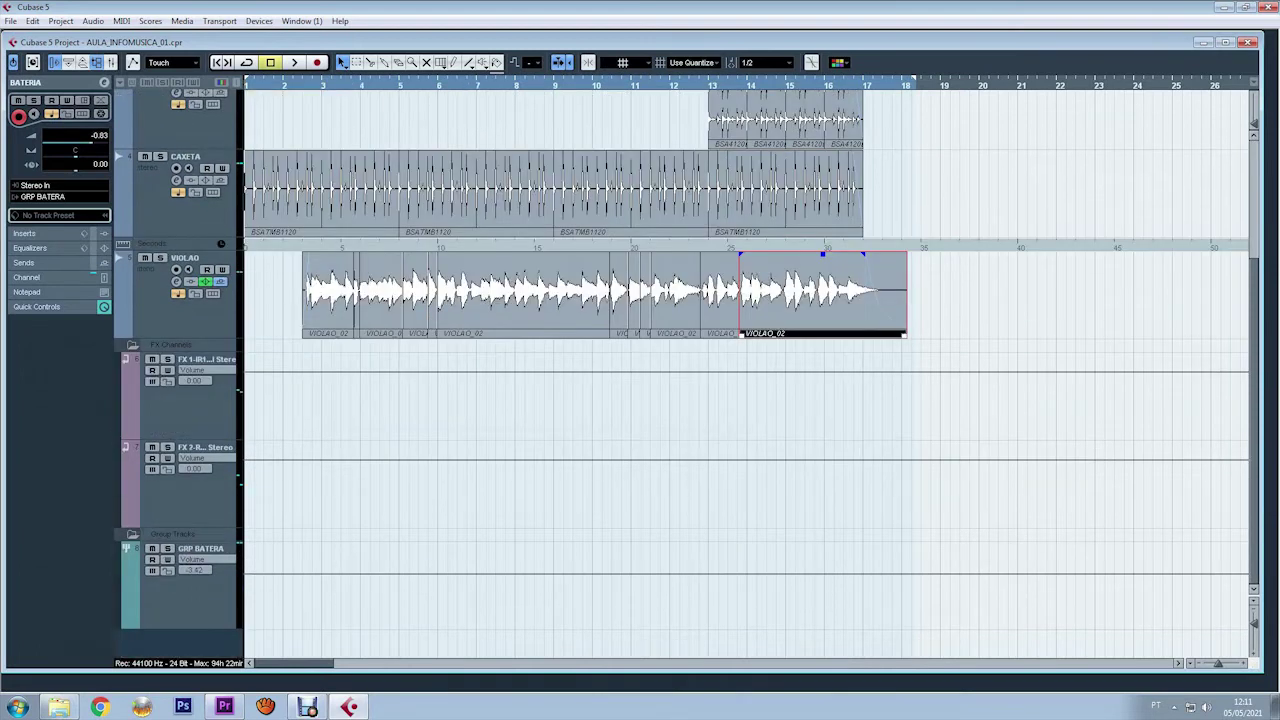
{"action": "left_click", "coordinate": [192, 598]}
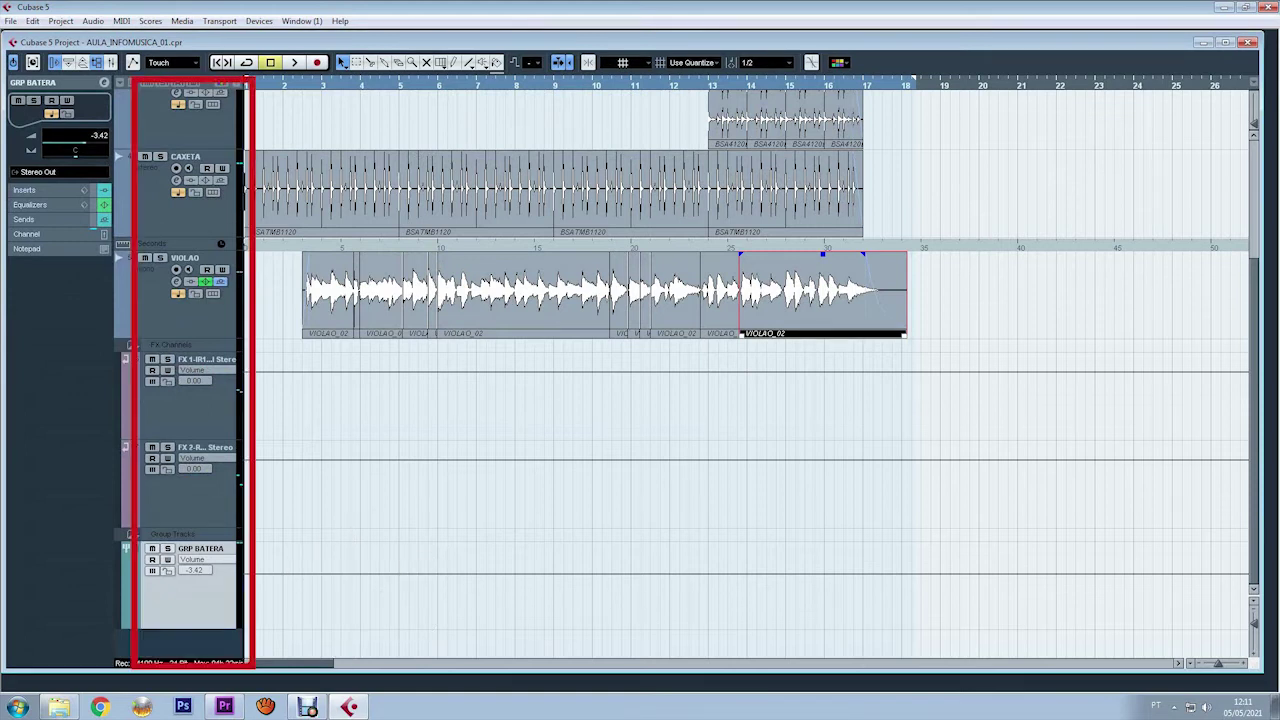
{"action": "right_click", "coordinate": [184, 388]}
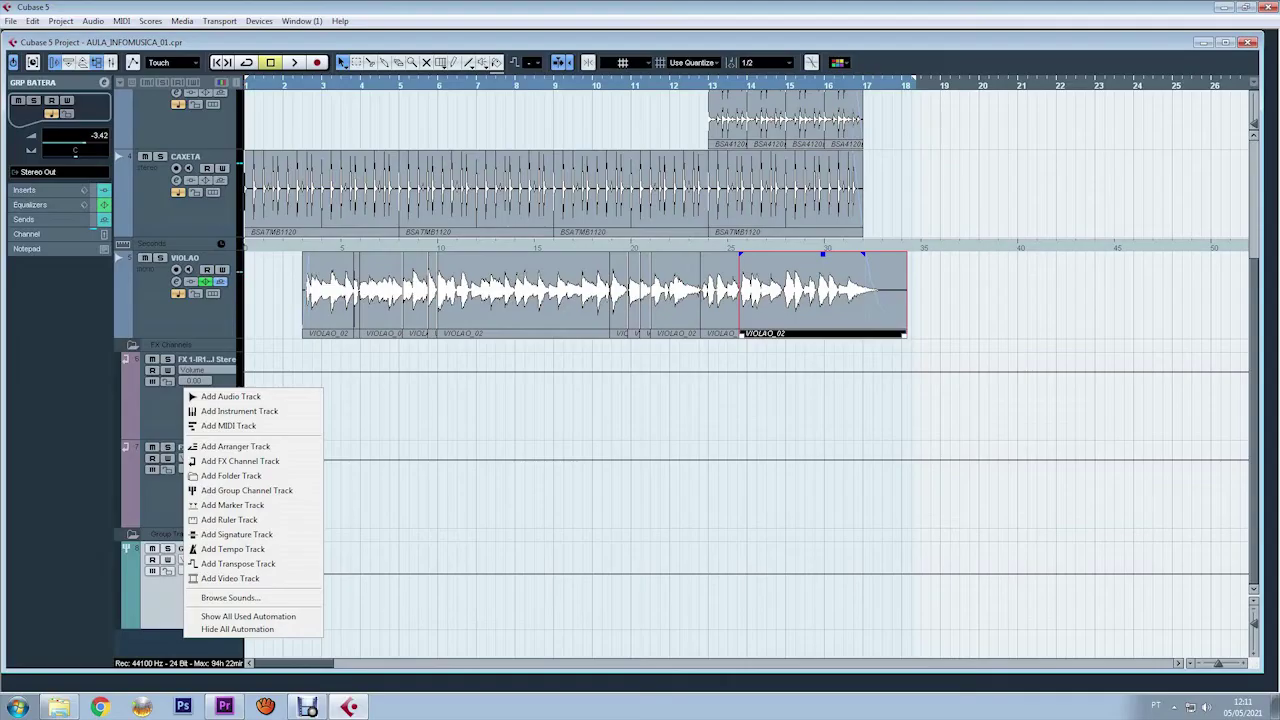
{"action": "key", "text": "Escape"}
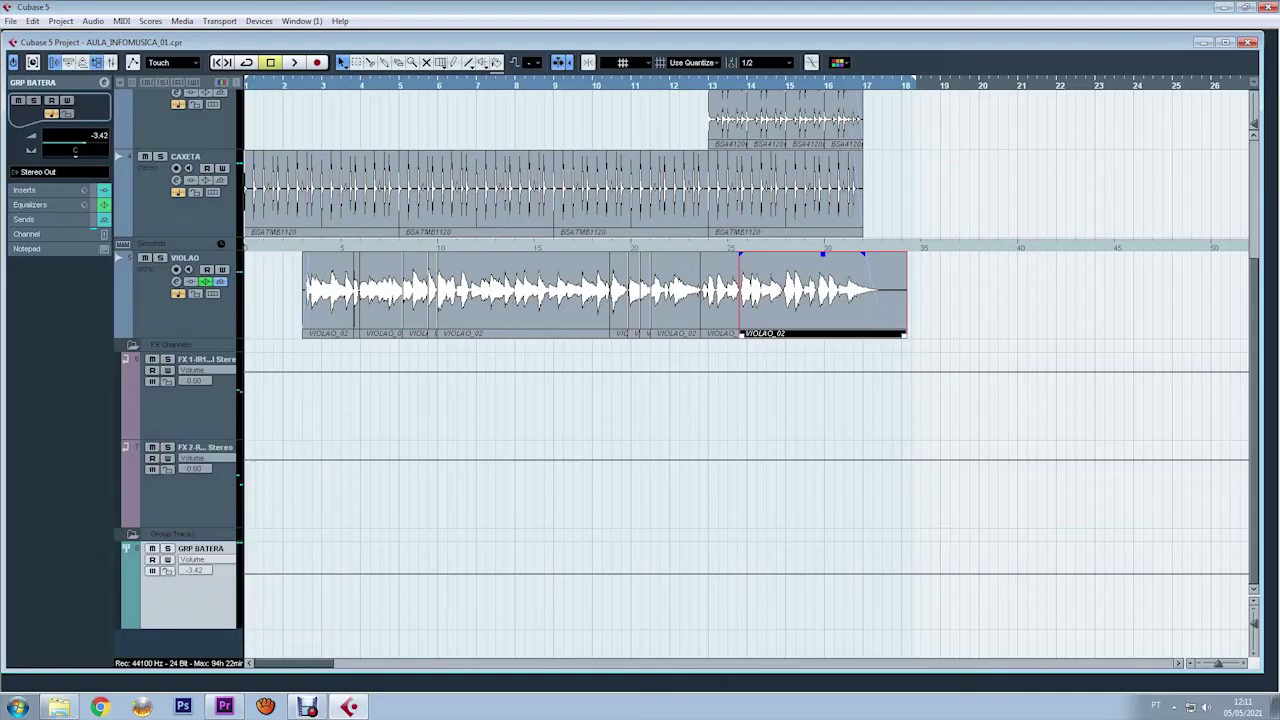
{"action": "scroll", "coordinate": [700, 370], "scroll_direction": "up", "scroll_amount": 3}
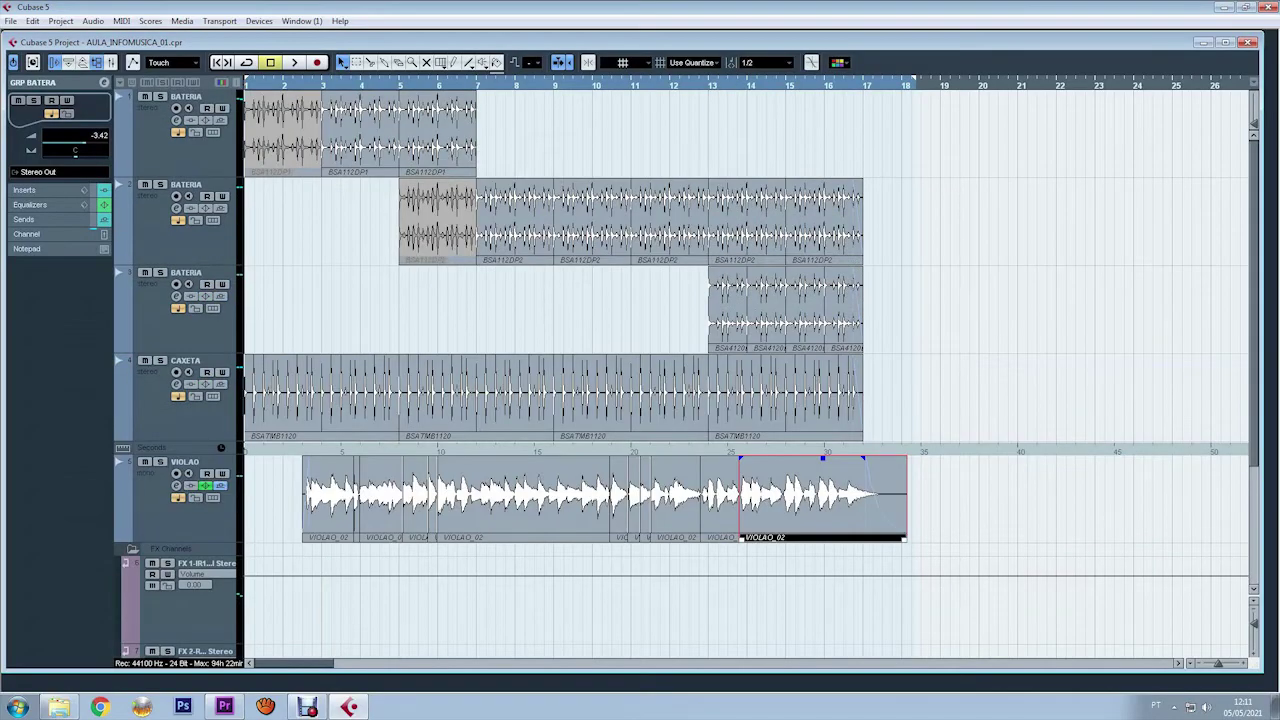
Check the output routing options of the first BATERIA track, keeping GRP BATERA selected
{"action": "left_click", "coordinate": [188, 152]}
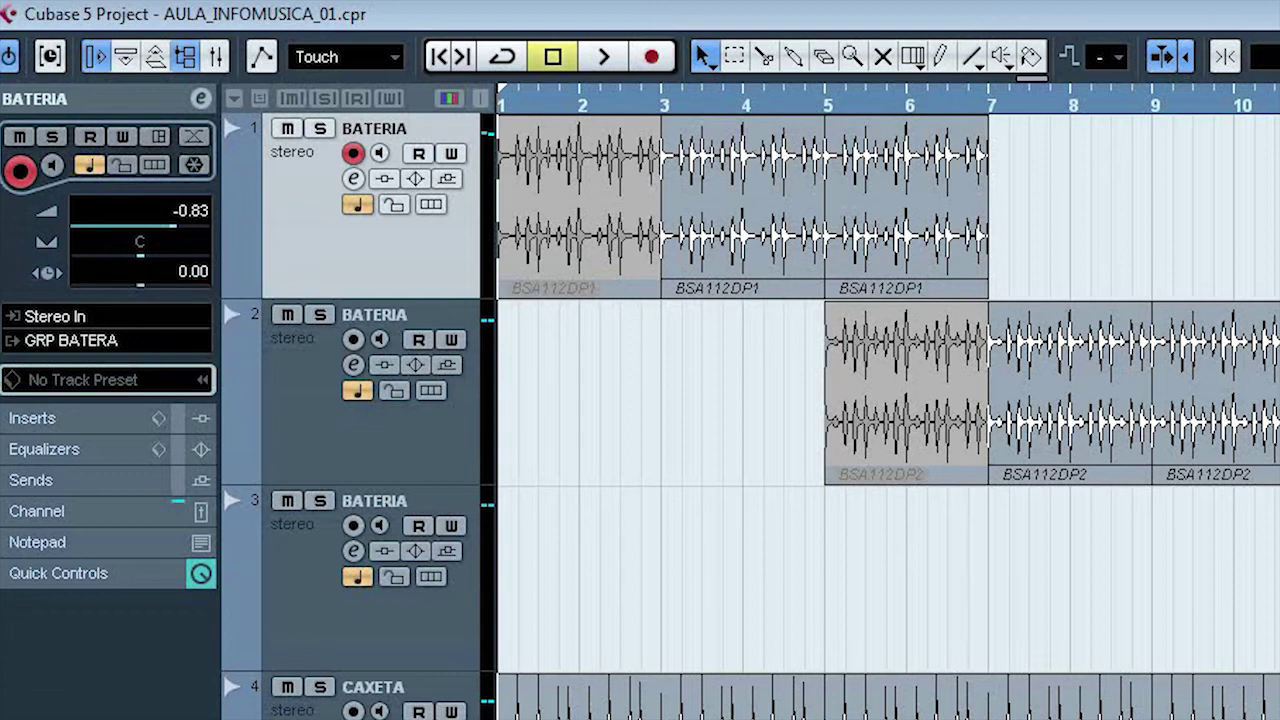
{"action": "left_click", "coordinate": [72, 341]}
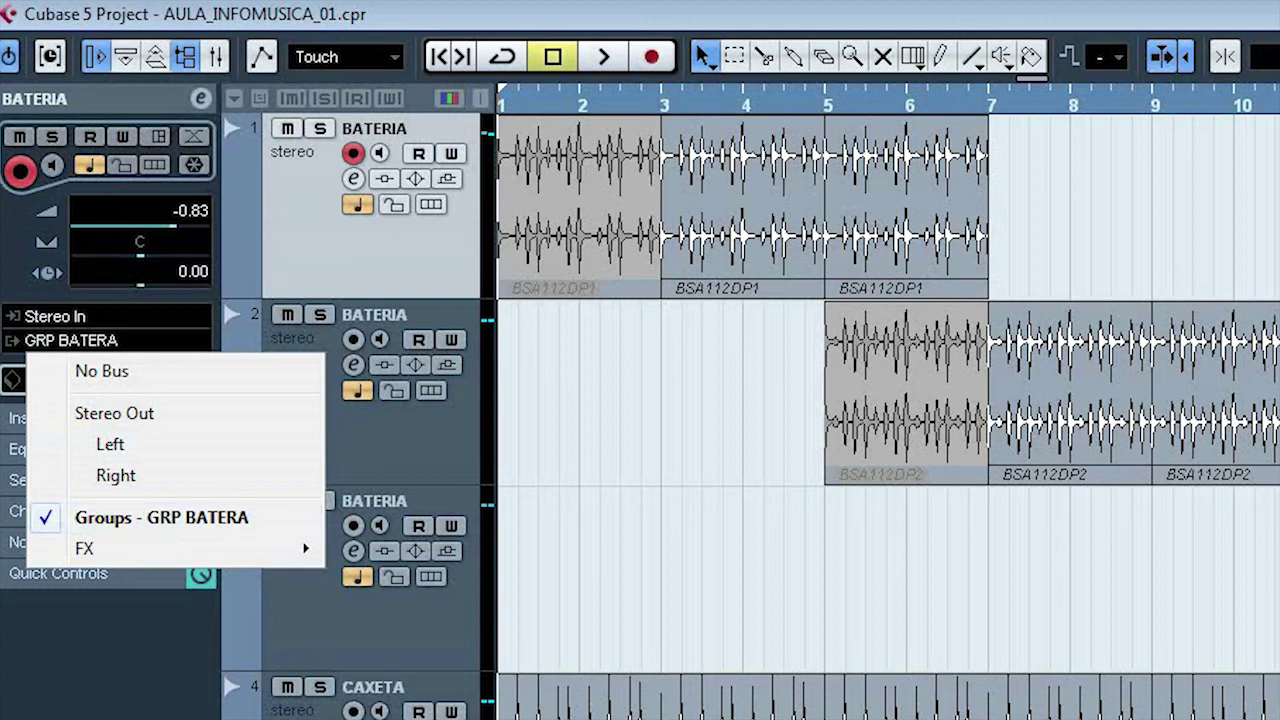
{"action": "key", "text": "Escape"}
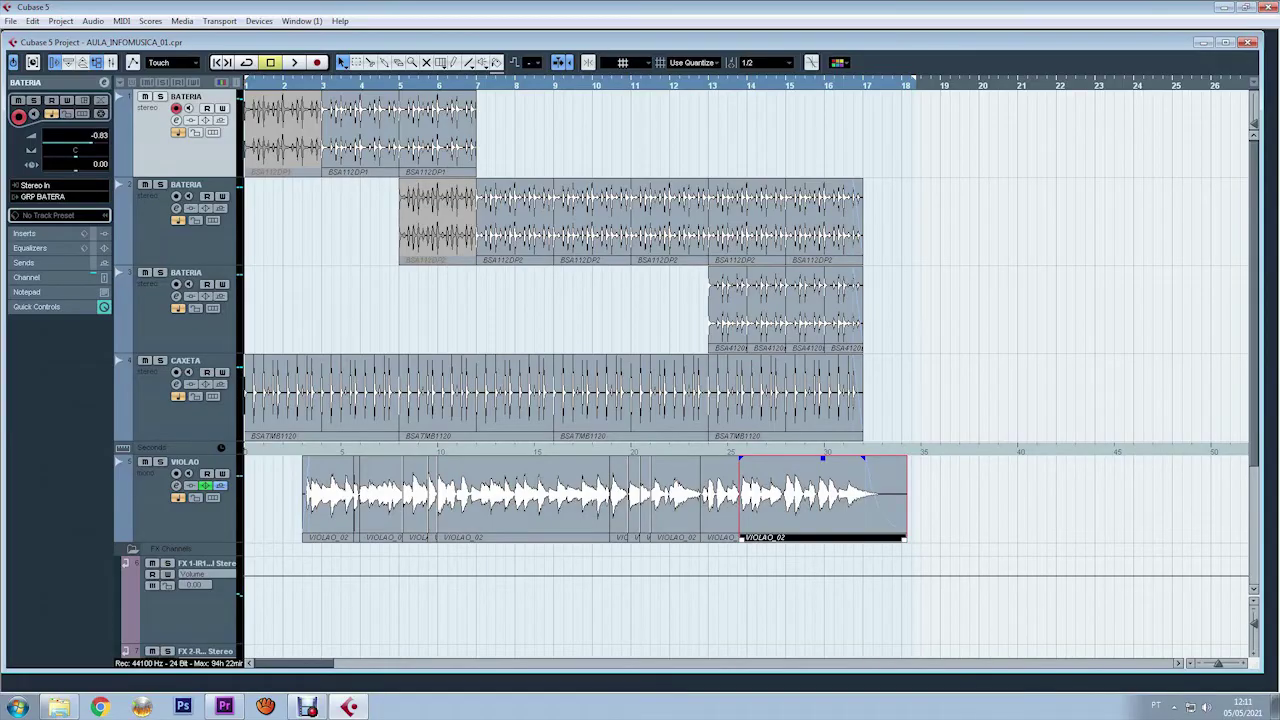
Inspect the GRP BATERA channel's RVerb send, its factory presets, and the Maserati DRM insert
{"action": "scroll", "coordinate": [746, 340], "scroll_direction": "down", "scroll_amount": 3}
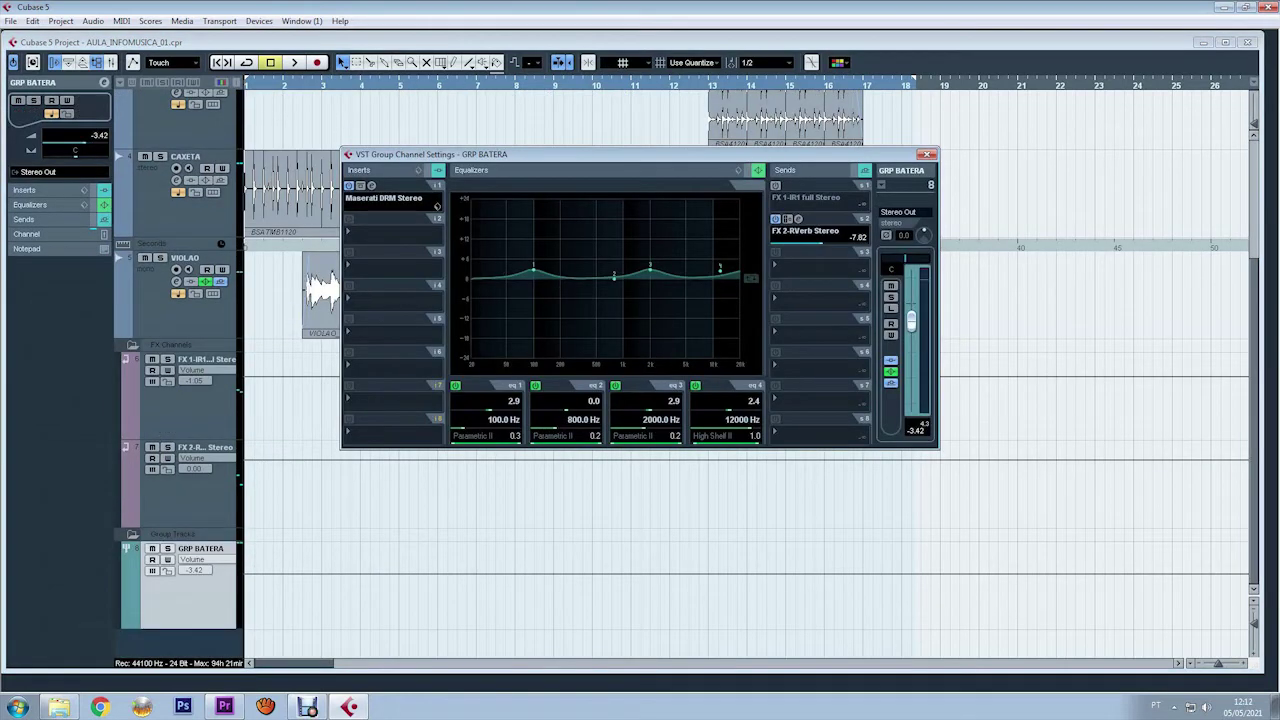
{"action": "left_click", "coordinate": [798, 219]}
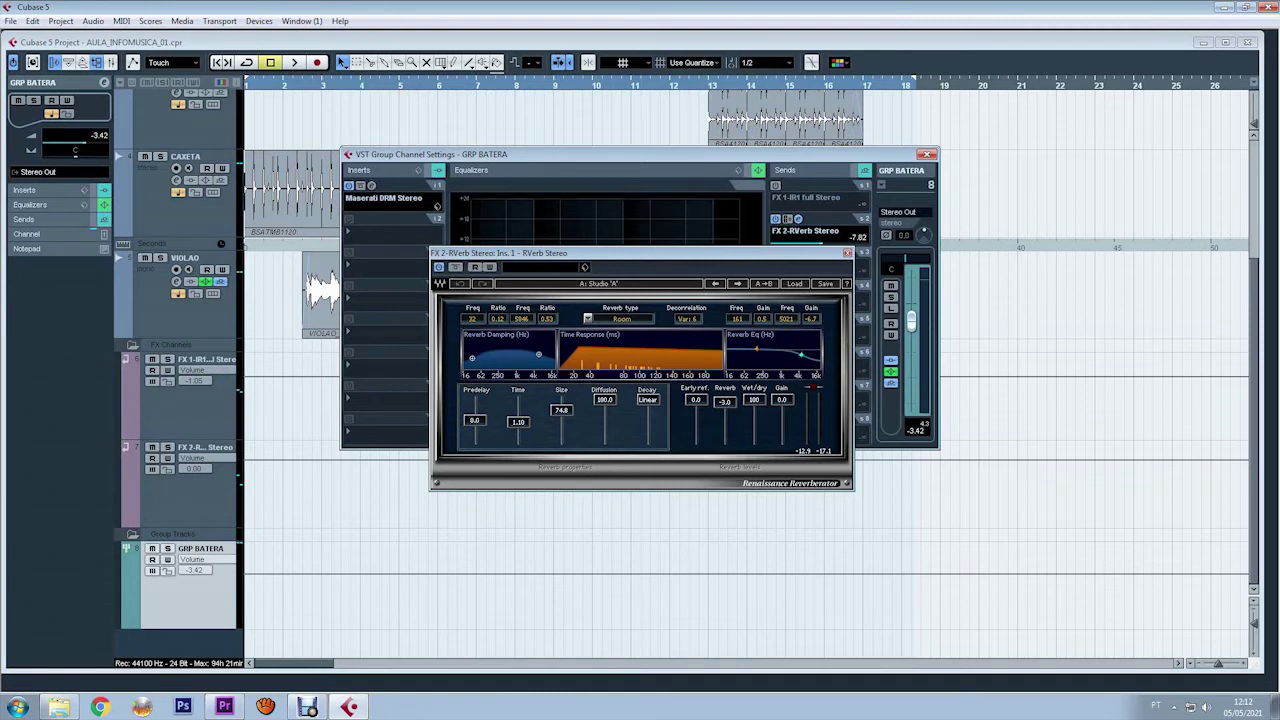
{"action": "left_click", "coordinate": [792, 284]}
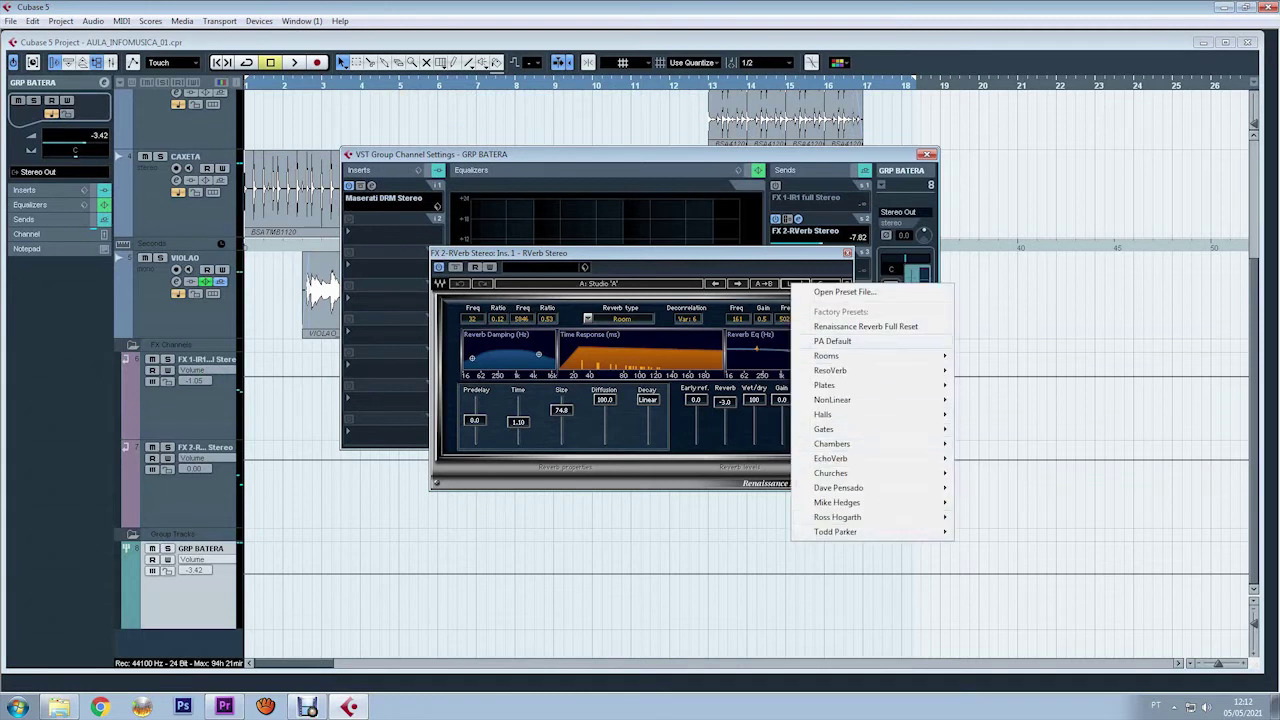
{"action": "key", "text": "Escape"}
{"action": "left_click", "coordinate": [847, 253]}
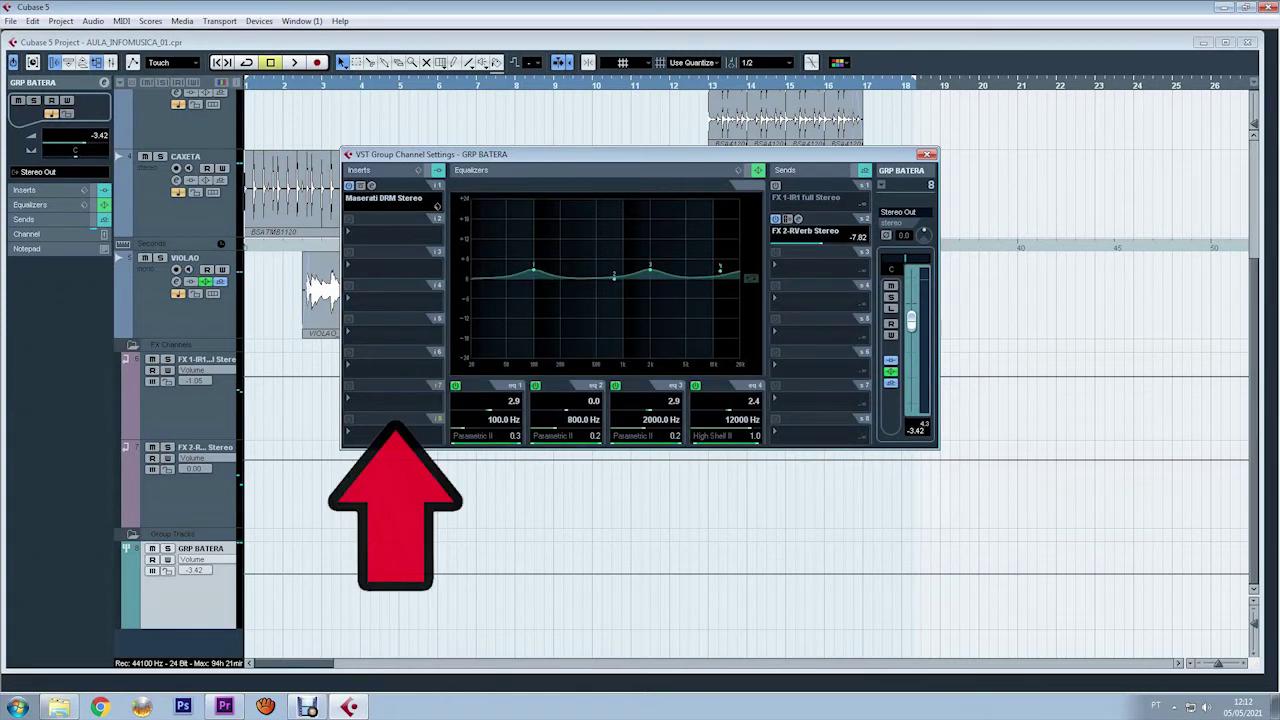
{"action": "left_click", "coordinate": [372, 185]}
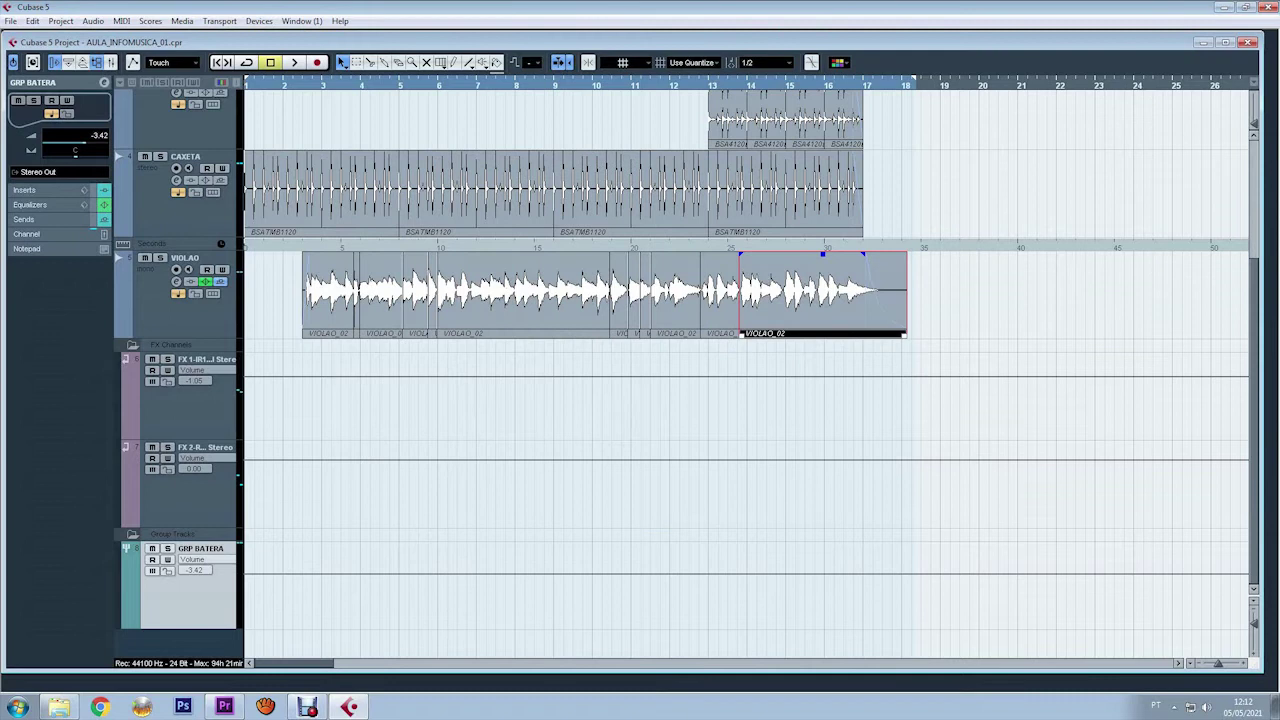
Inspect the IR1 reverb send in the VIOLAO channel settings and close the windows
{"action": "left_click", "coordinate": [176, 282]}
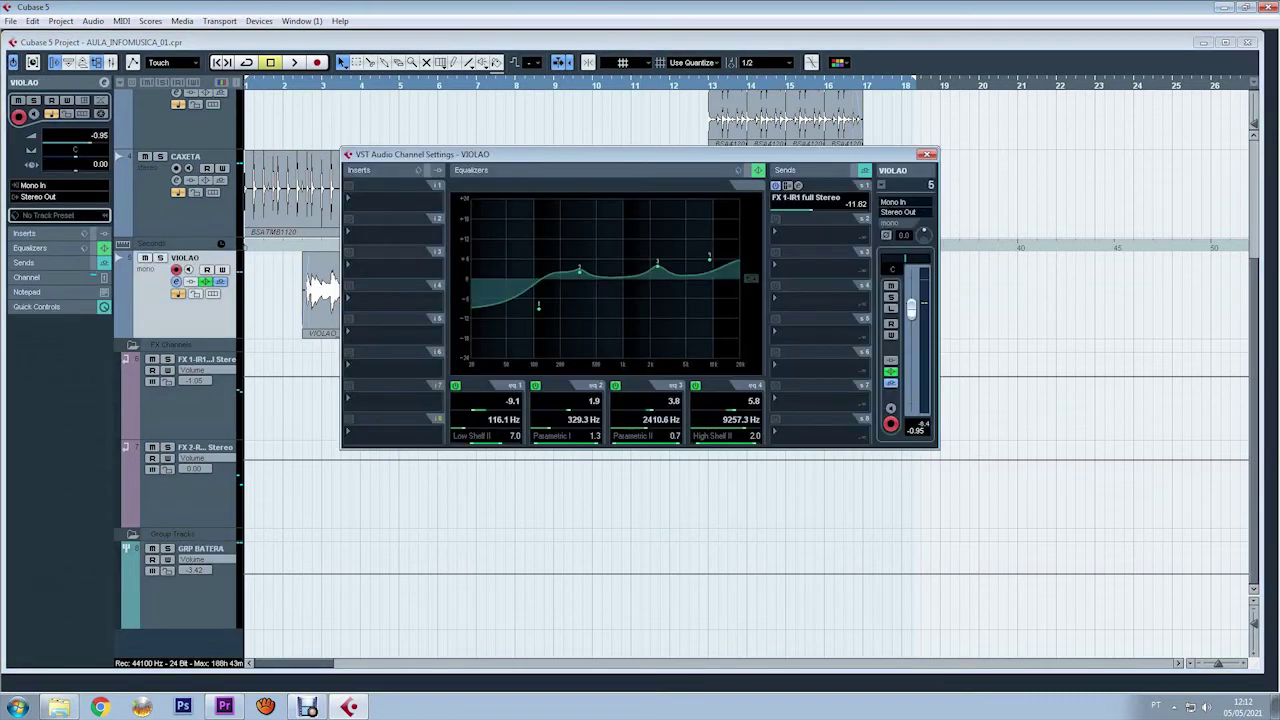
{"action": "left_click", "coordinate": [798, 186]}
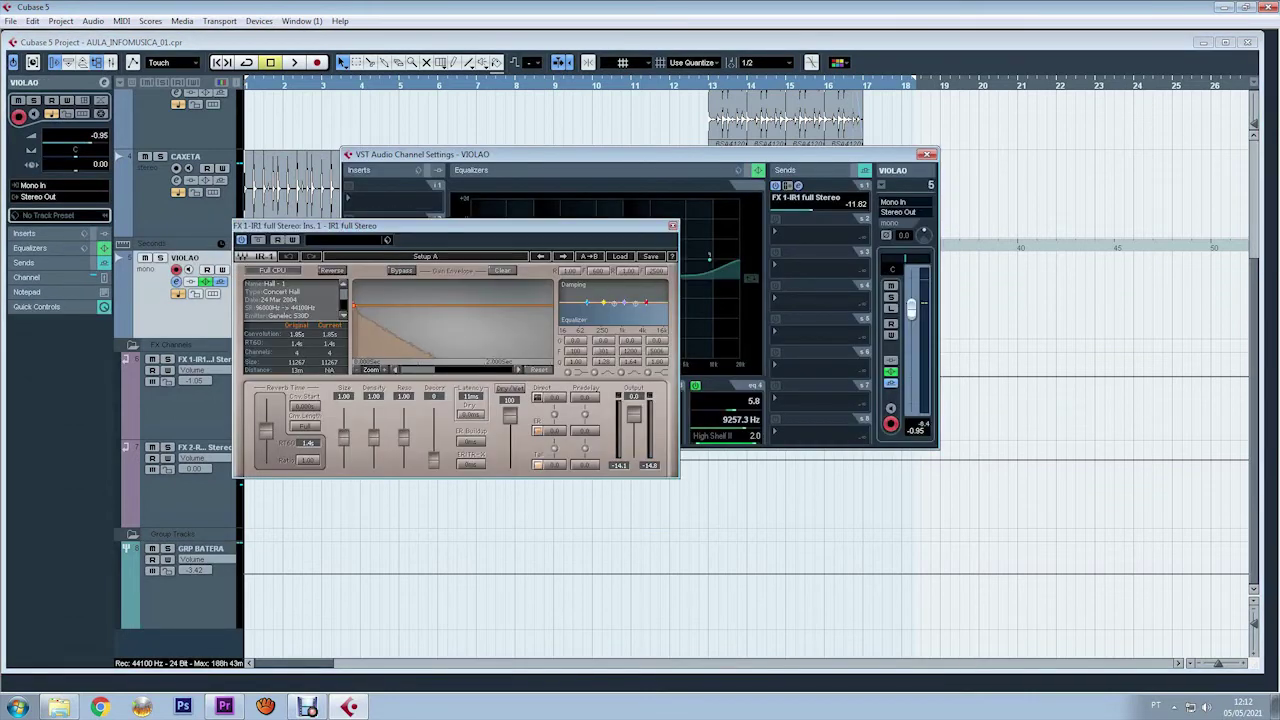
{"action": "left_click", "coordinate": [673, 226]}
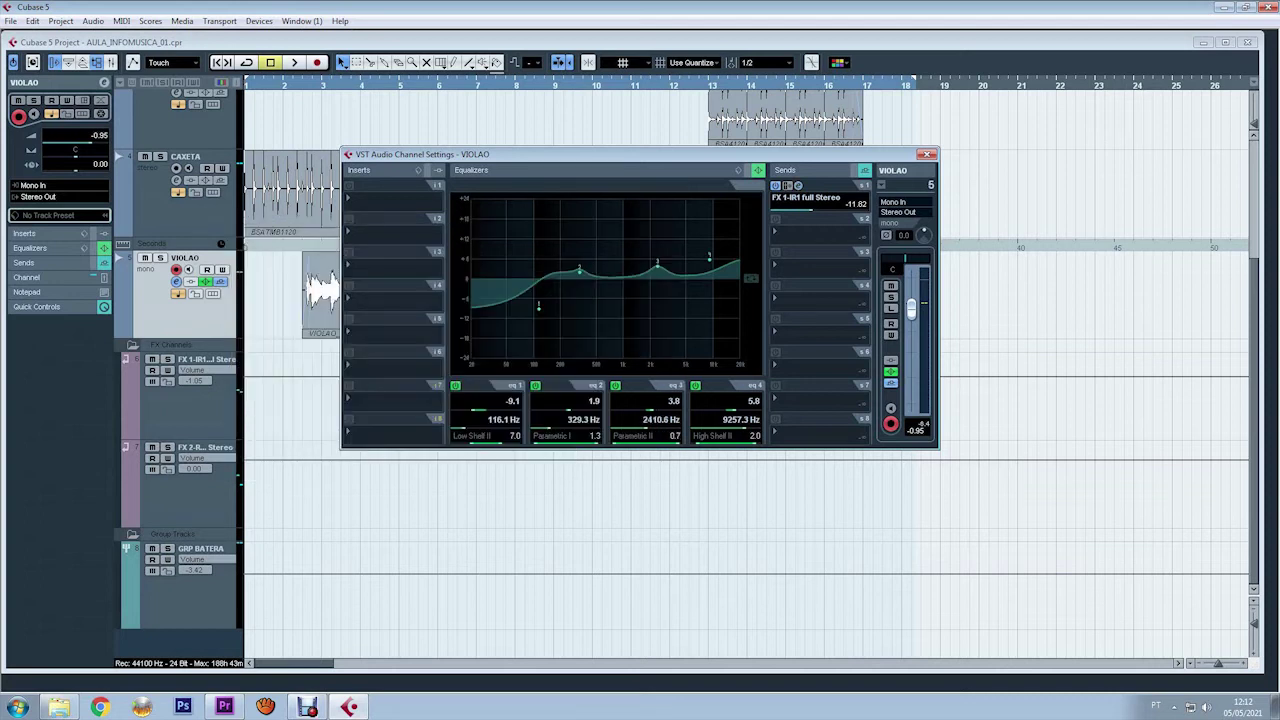
{"action": "left_click", "coordinate": [927, 155]}
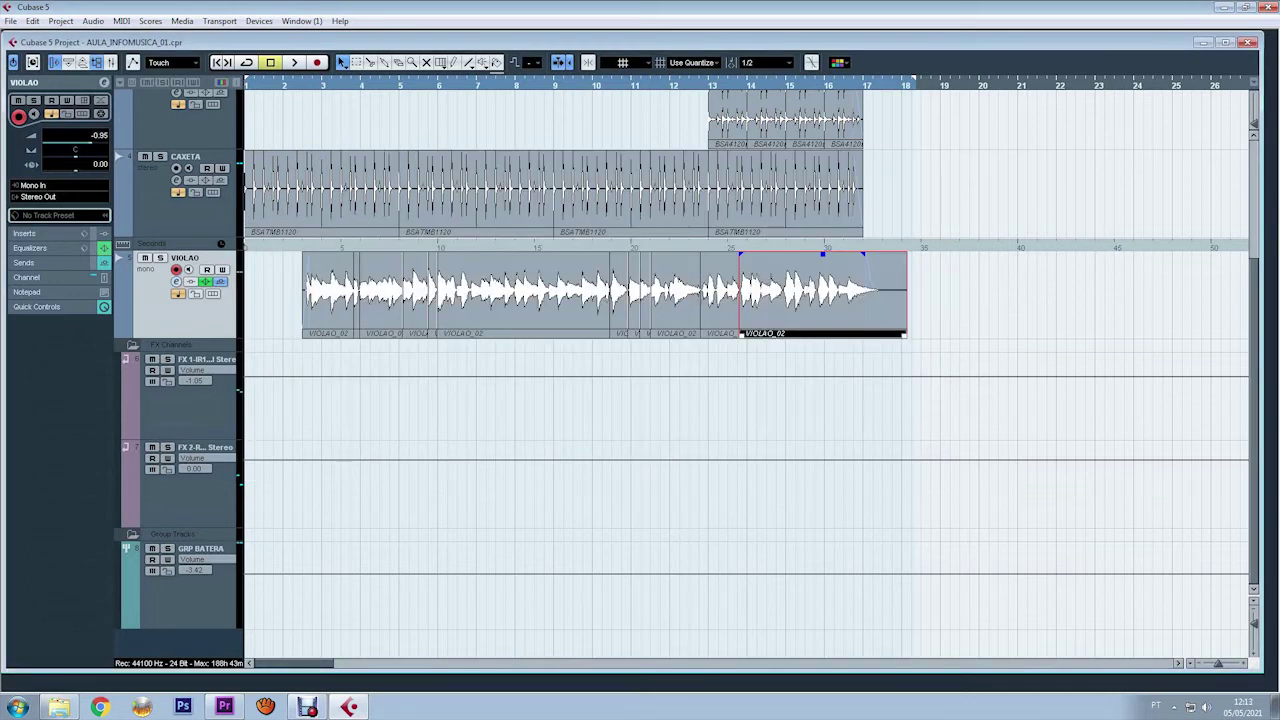
Check the mixer and play the project from the beginning
{"action": "key", "text": "F3"}
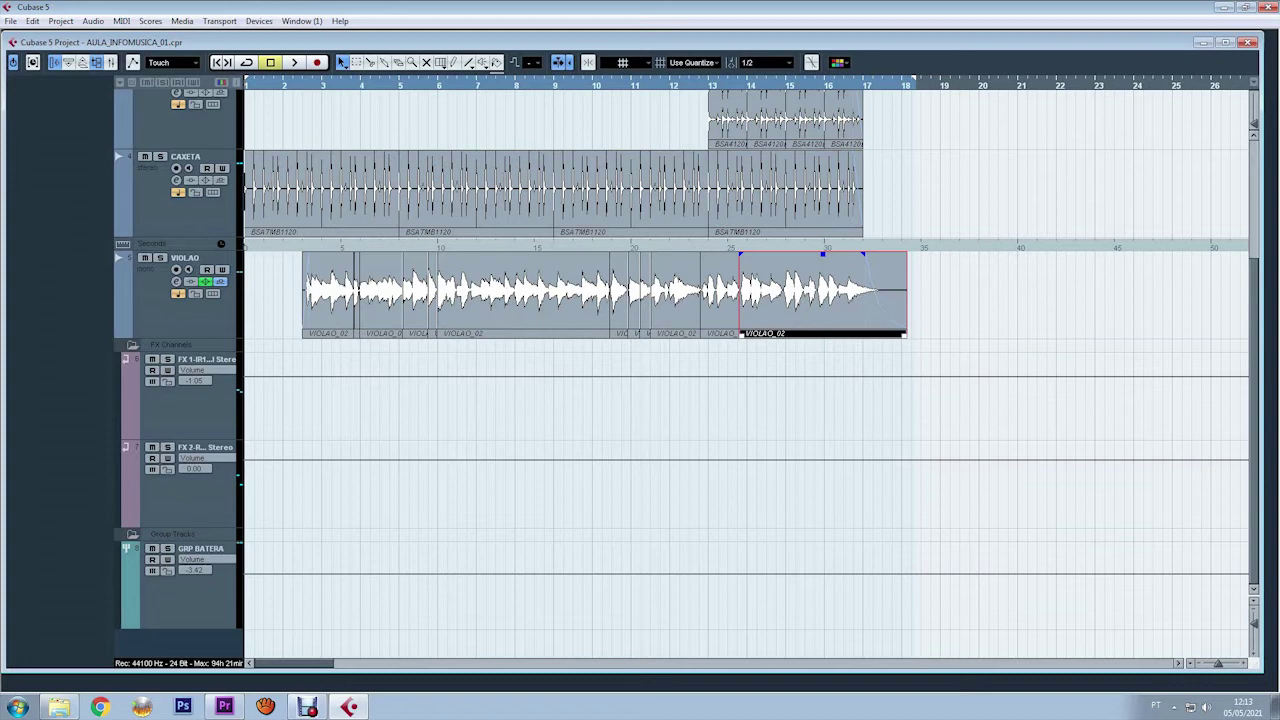
{"action": "key", "text": "space"}
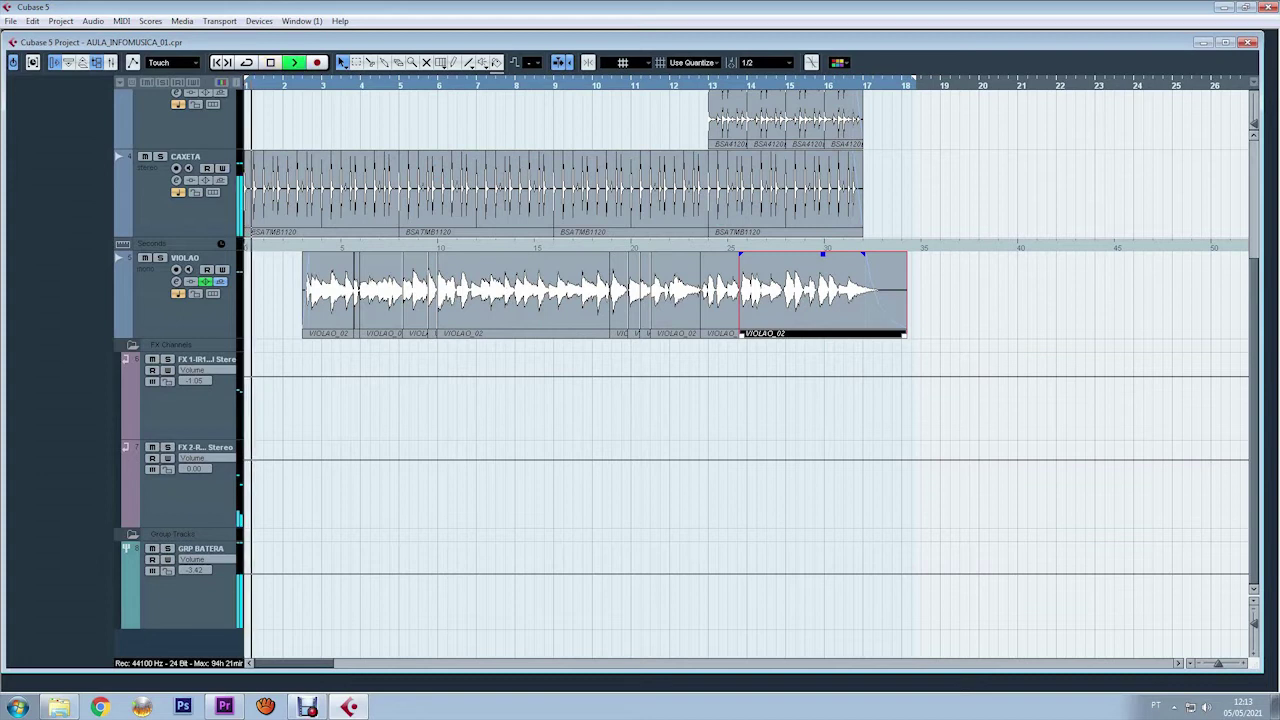